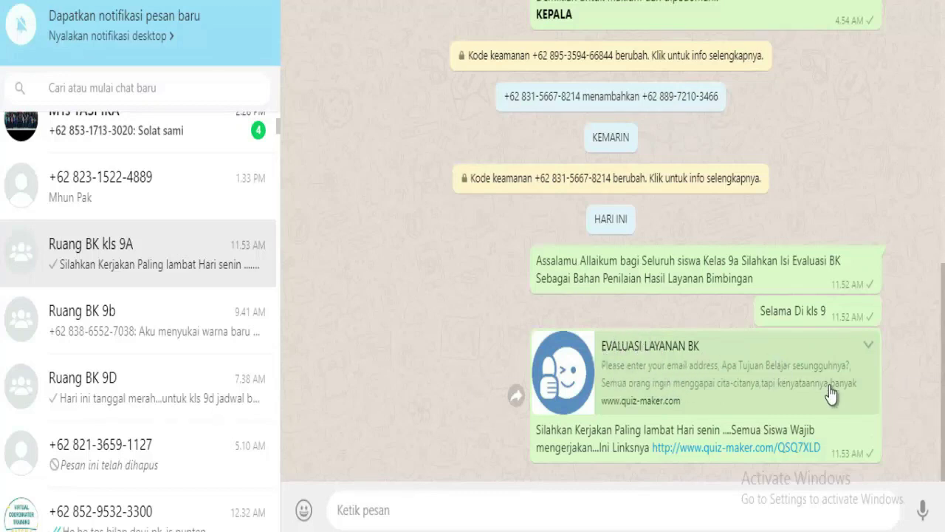
Open the quiz-maker.com link in the Ruang BK kls 9A chat and answer the first six questions of EVALUASI LAYANAN BK
left_click(703, 449)
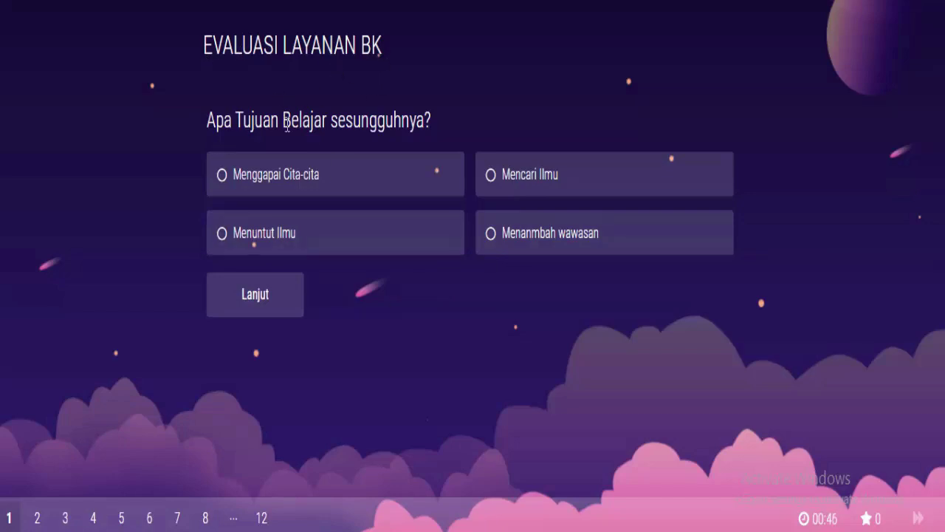
left_click(227, 178)
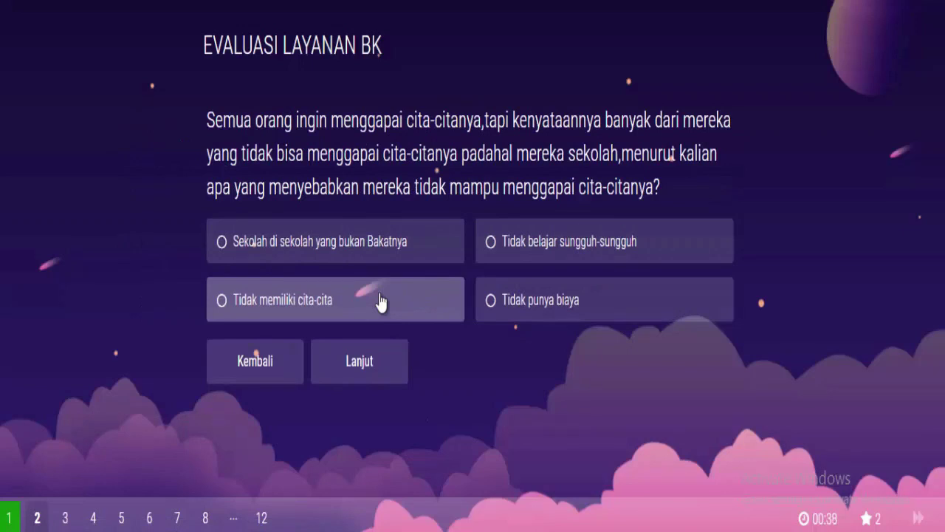
left_click(381, 253)
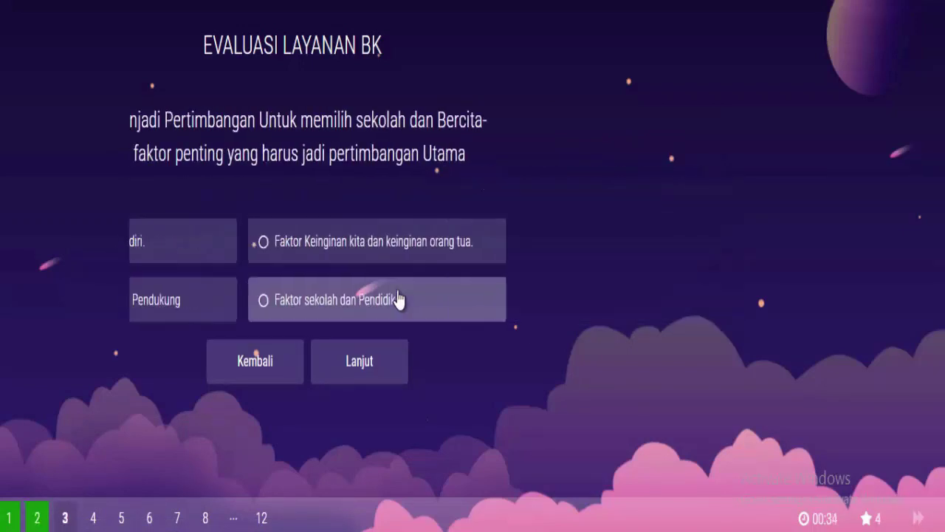
left_click(492, 310)
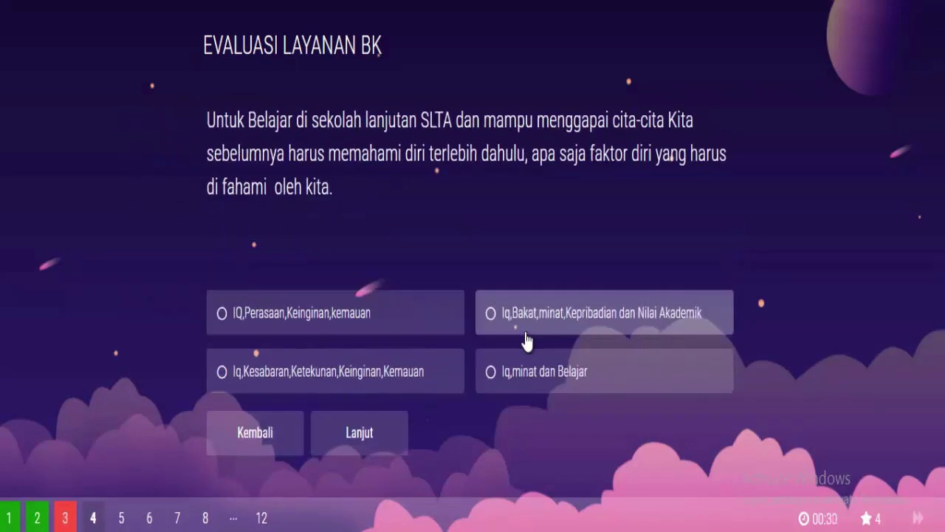
left_click(525, 330)
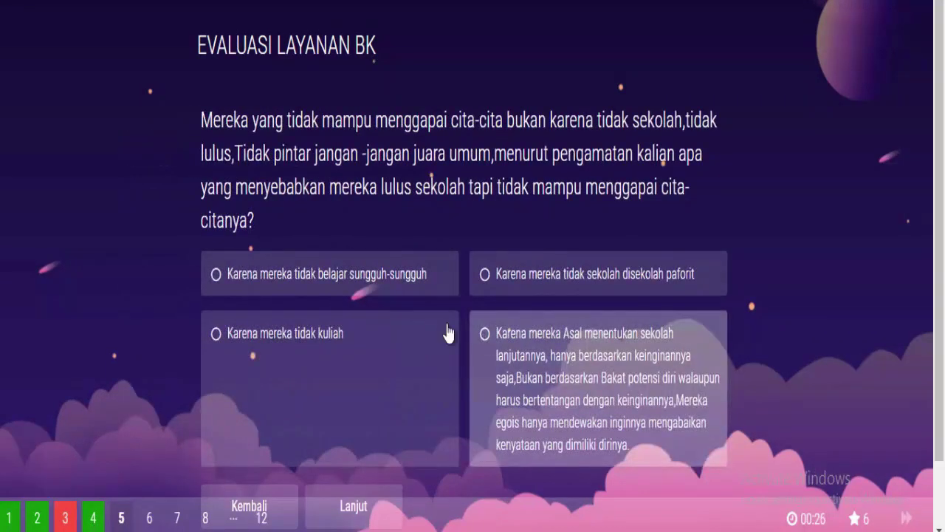
left_click(367, 334)
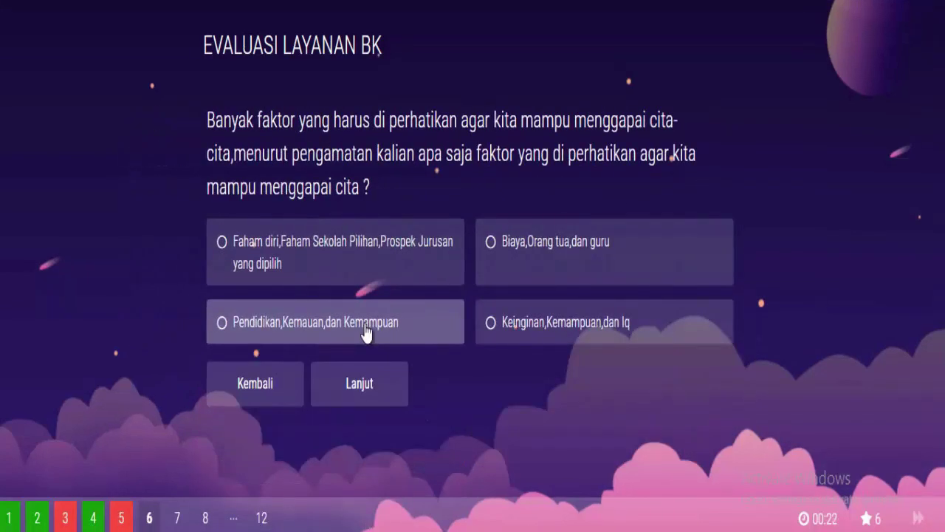
left_click(367, 329)
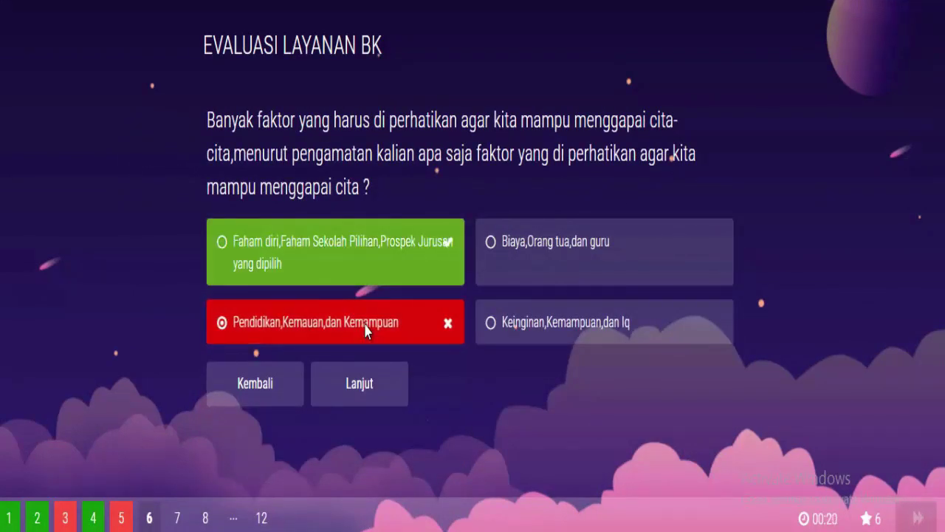
Answer questions 7 to 11 of the EVALUASI LAYANAN BK quiz and finish it
left_click(543, 266)
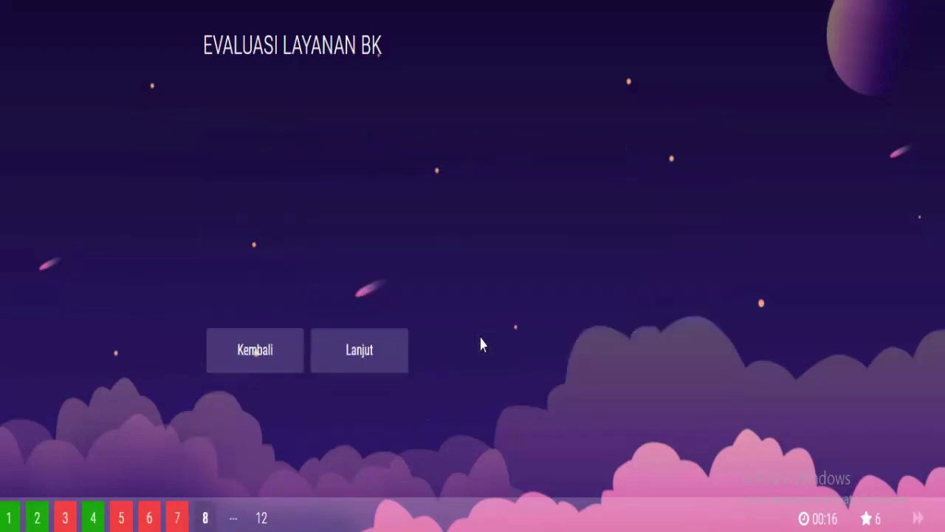
left_click(404, 295)
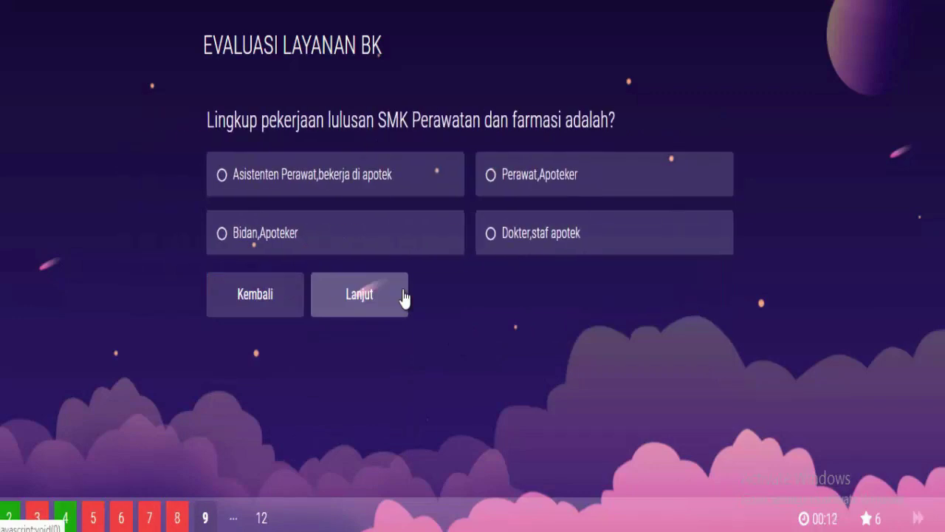
left_click(507, 180)
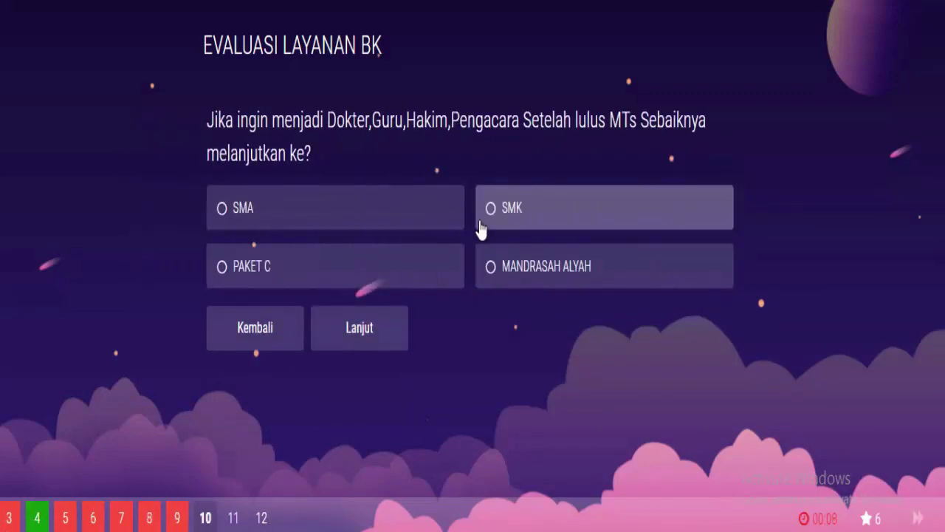
left_click(365, 274)
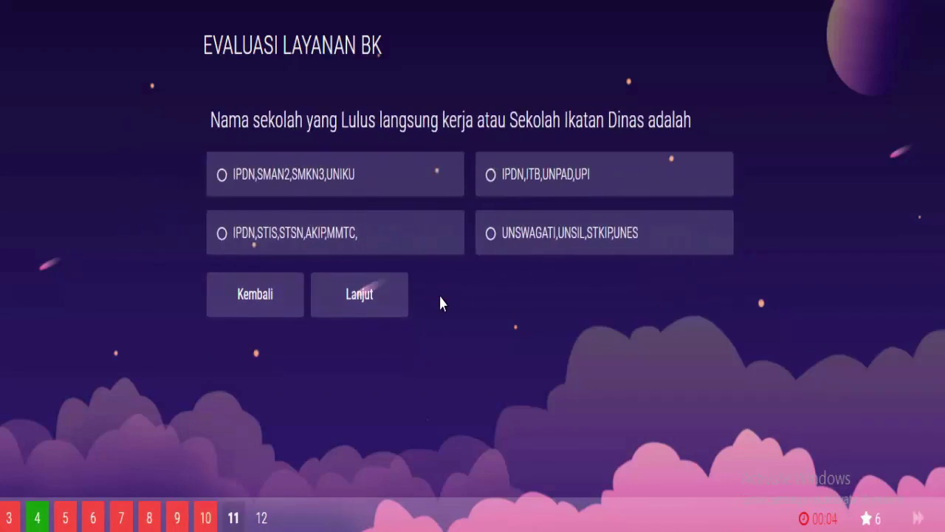
left_click(424, 232)
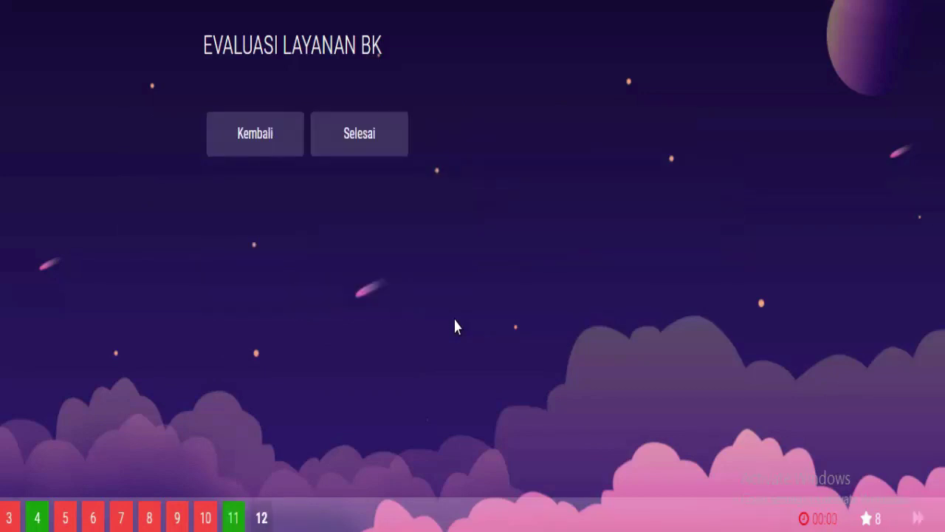
left_click(378, 151)
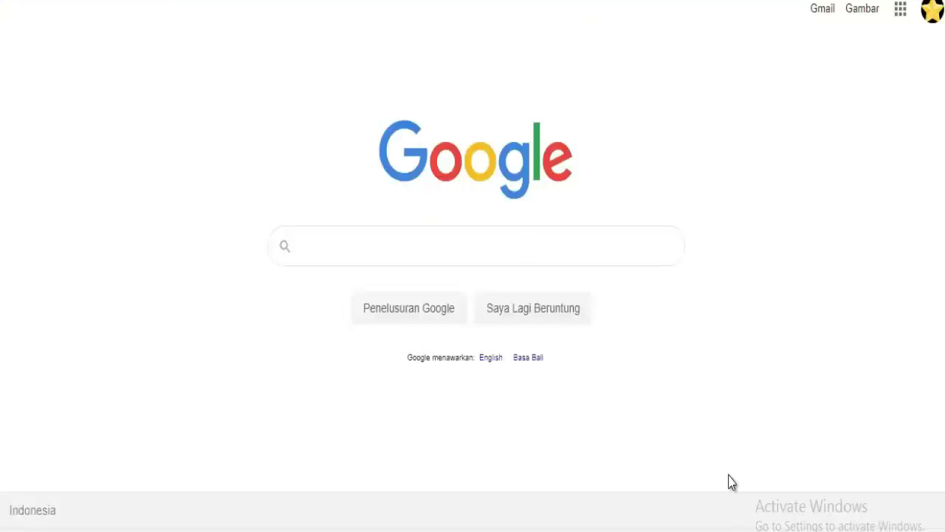
left_click(369, 248)
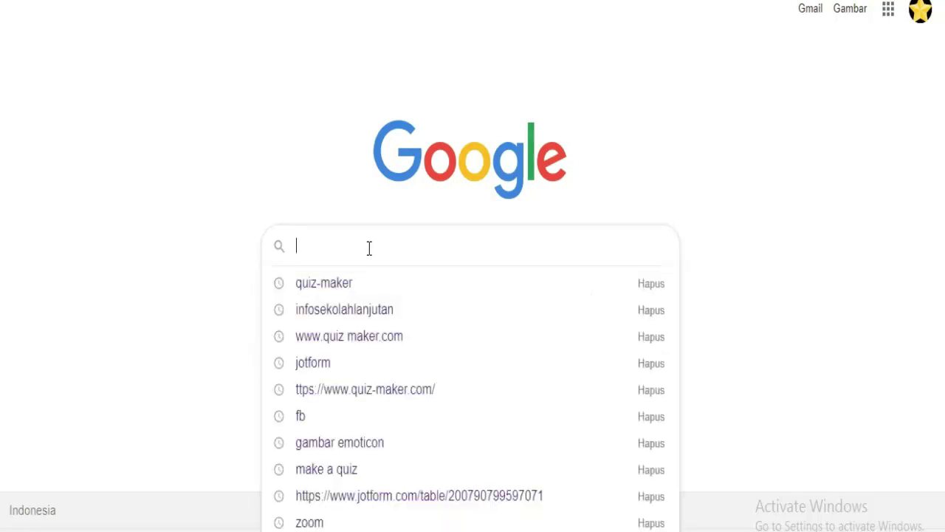
left_click(345, 286)
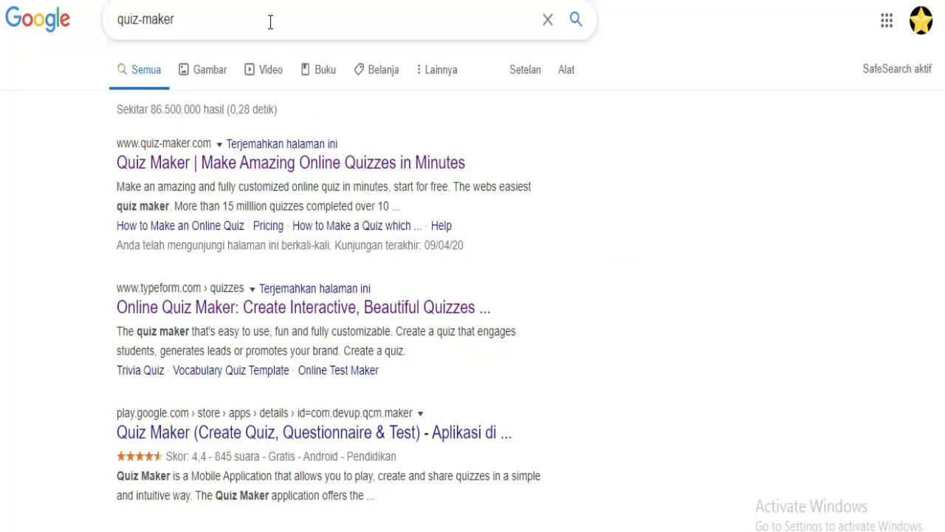
left_click(167, 164)
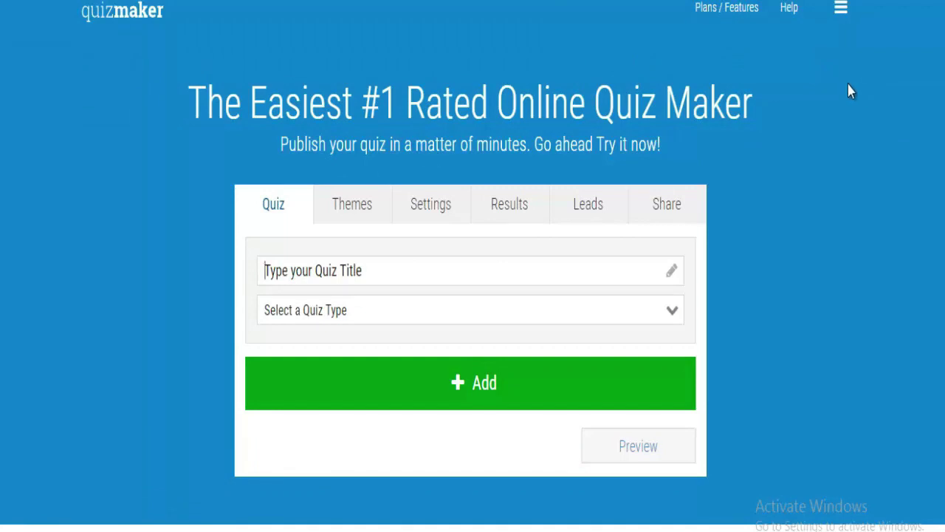
Sign up for a free Quiz Maker account with the account e-mail address and password
left_click(842, 11)
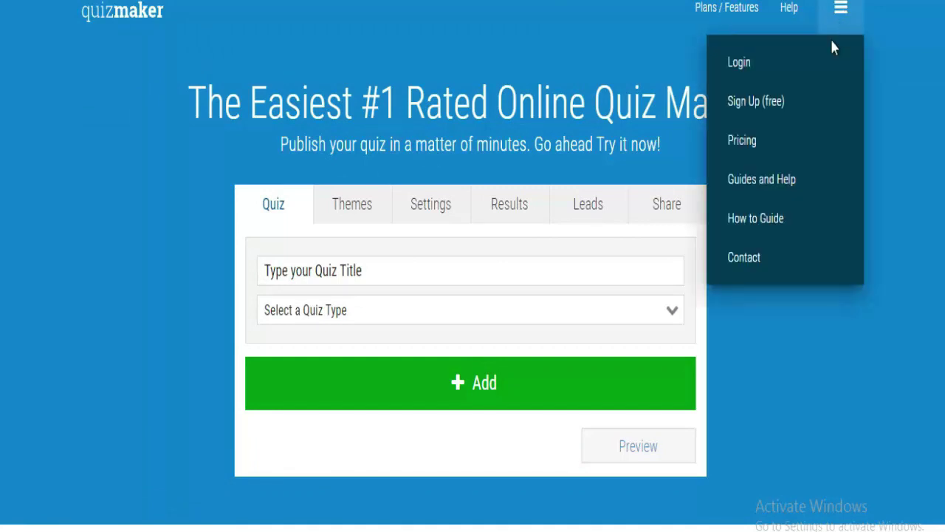
left_click(771, 111)
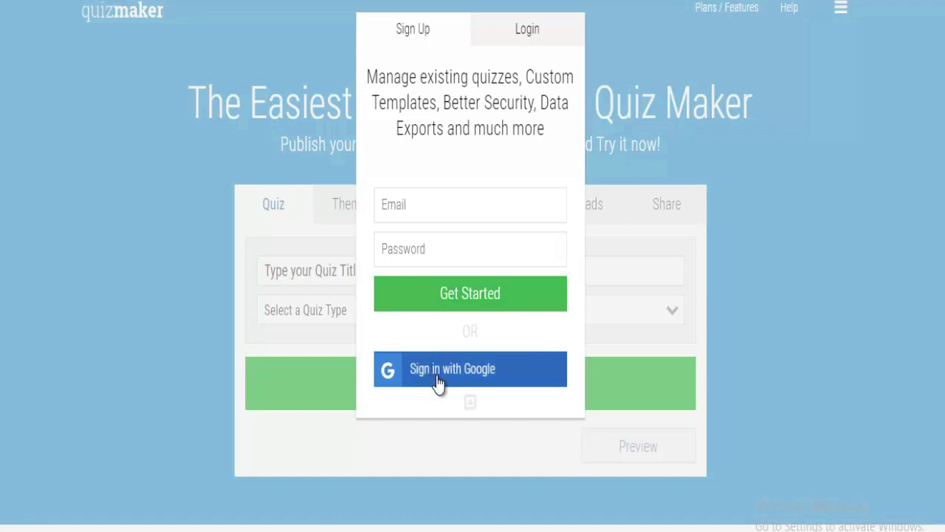
left_click(437, 214)
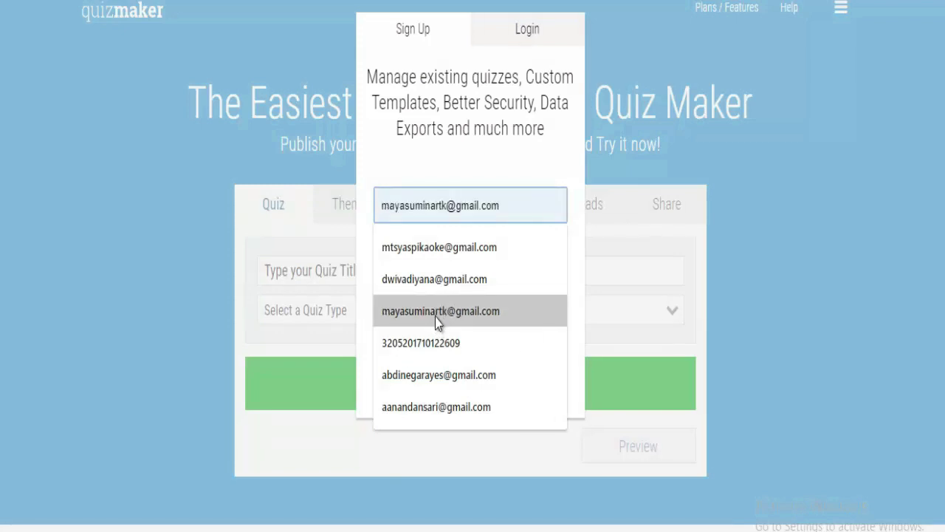
left_click(420, 377)
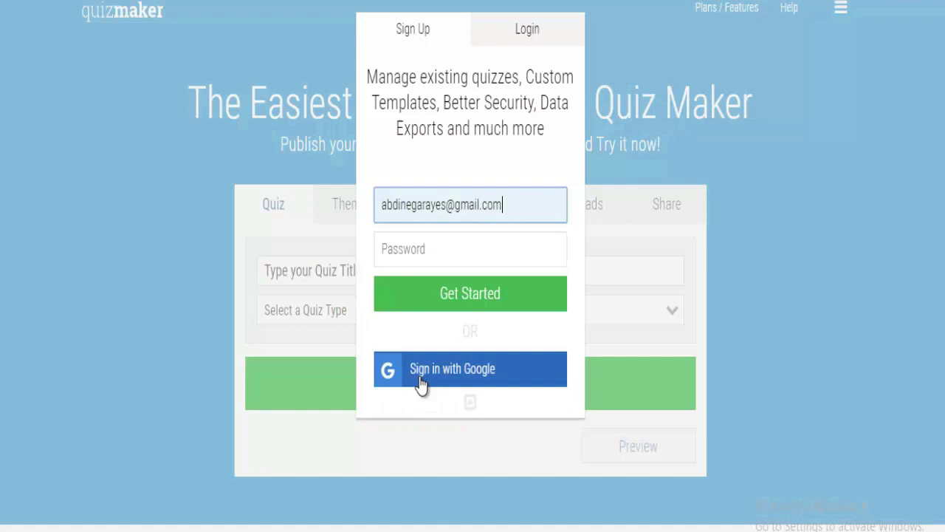
left_click(455, 257)
type("•")
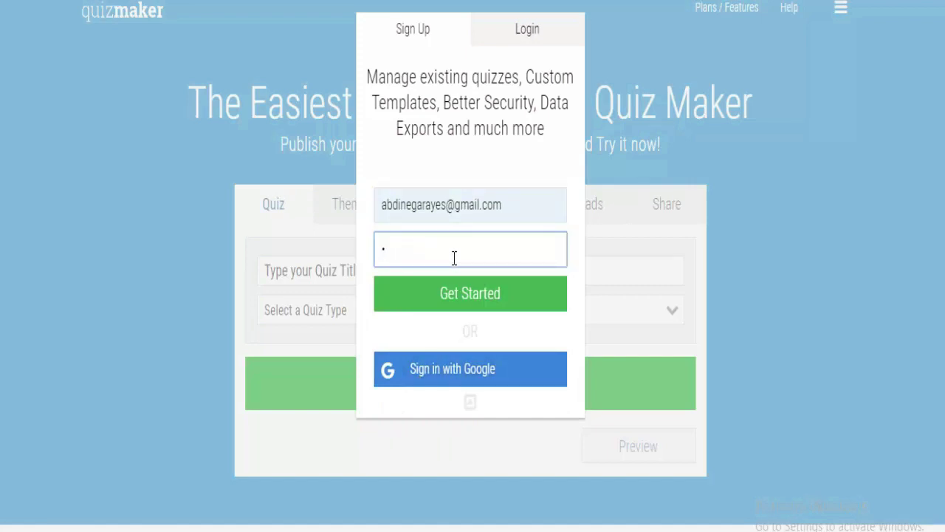
type("•••••")
left_click(466, 297)
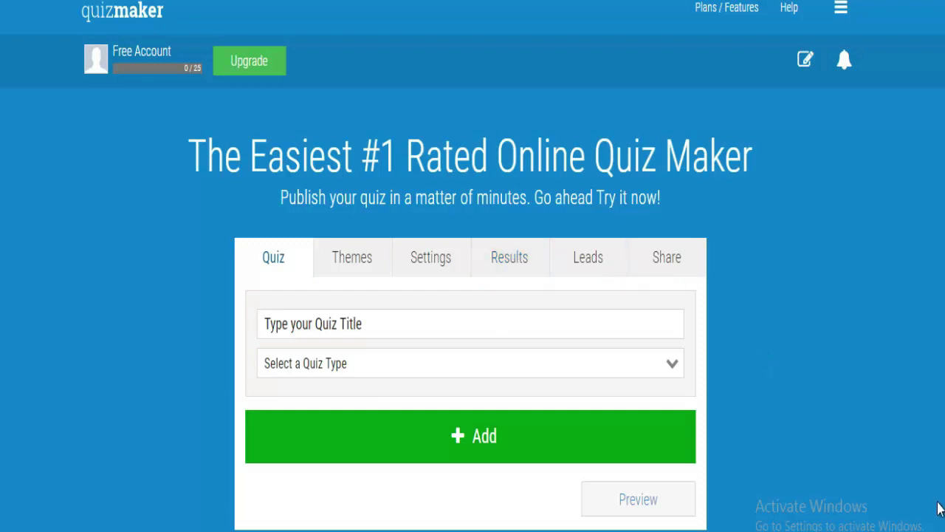
Title the new quiz EVALUASI BAHASA INGGRIS KLS 7 and set its quiz type to Trivia / Marked
scroll(618, 270, "down", 1)
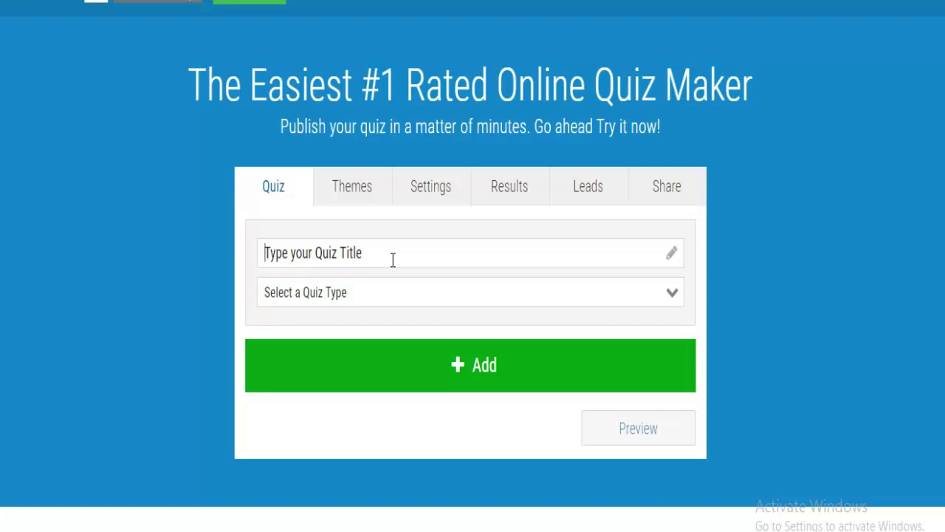
type("a")
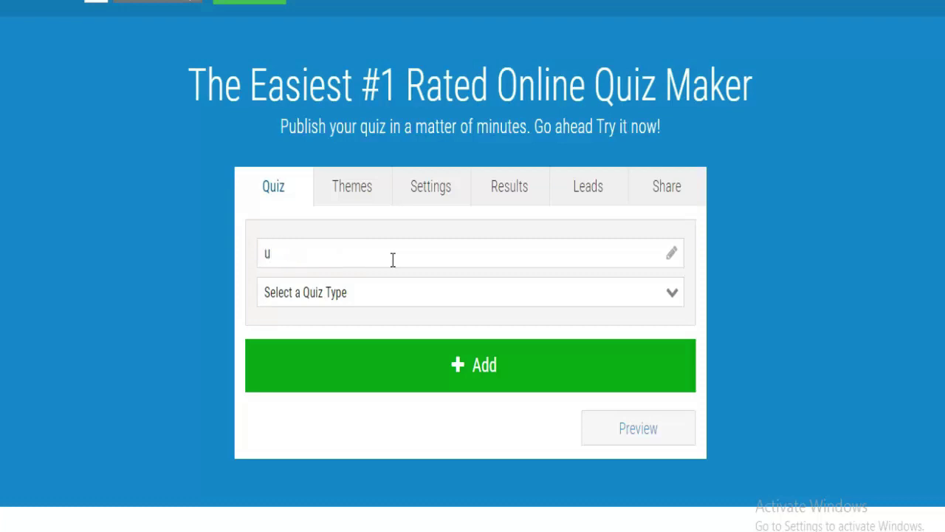
key("BackSpace")
type("EVALUASI")
type("BAHASA")
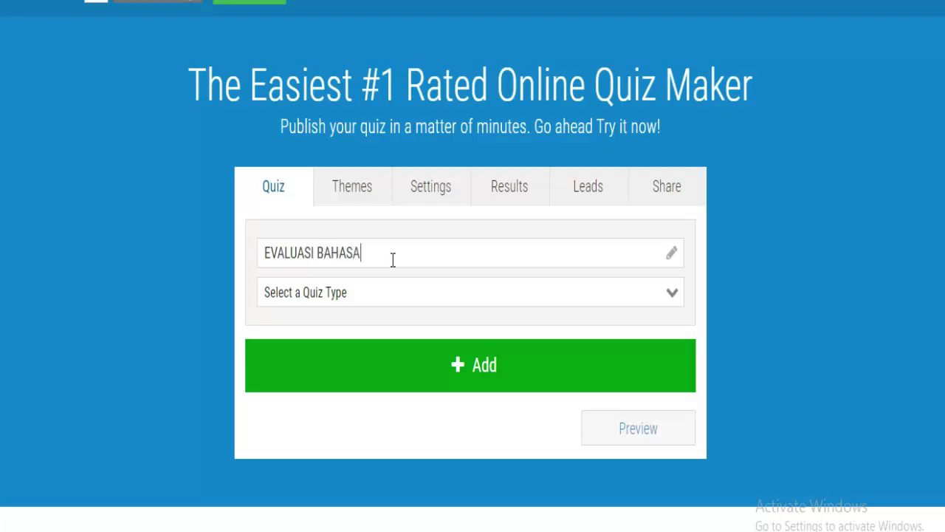
type(" INGGRIS KLS 7")
left_click(670, 295)
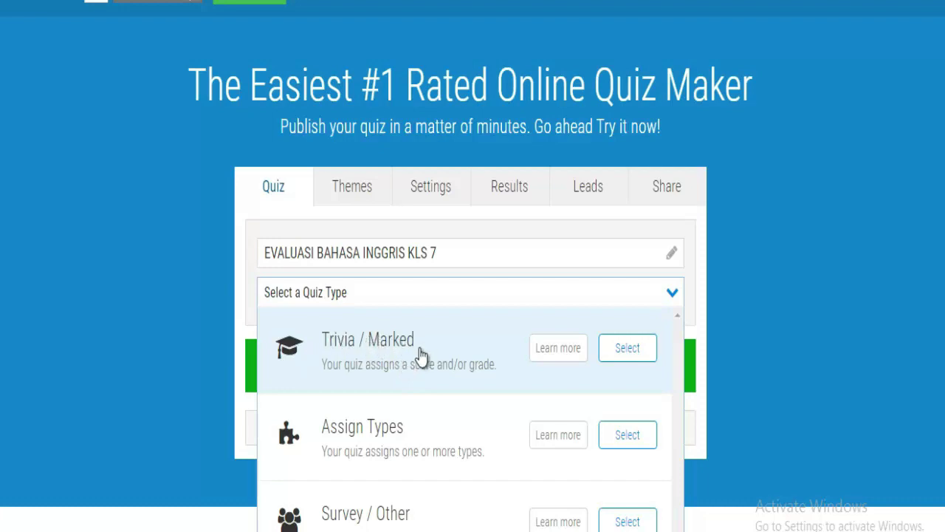
left_click(629, 352)
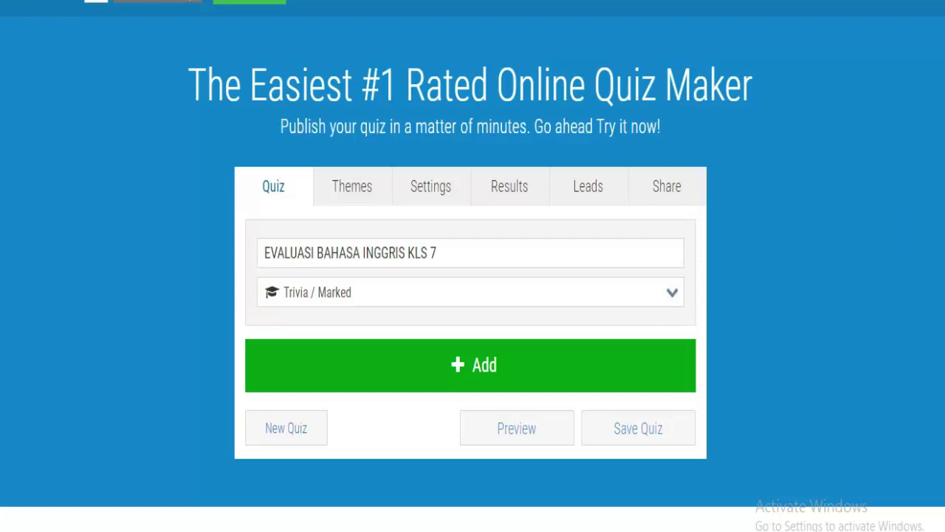
Add a Multiple Choice question to the quiz
scroll(473, 254, "down", 1)
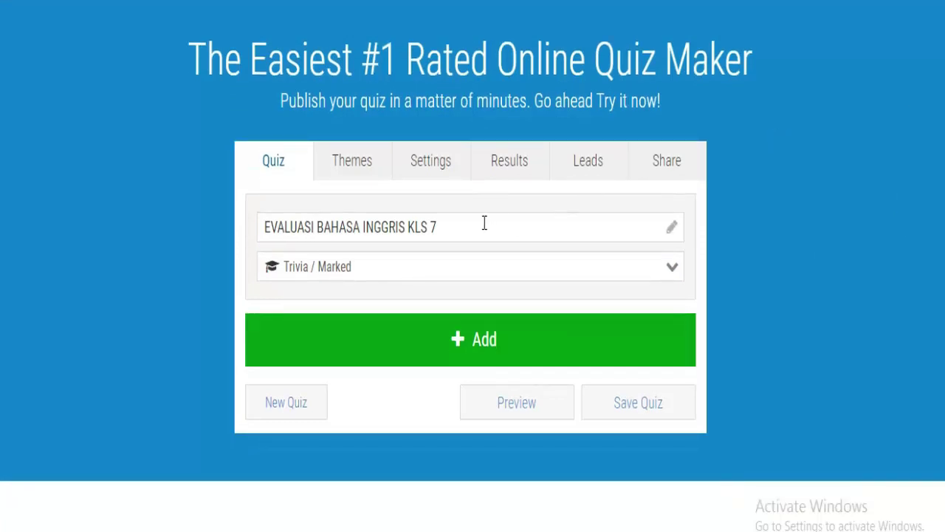
left_click(475, 344)
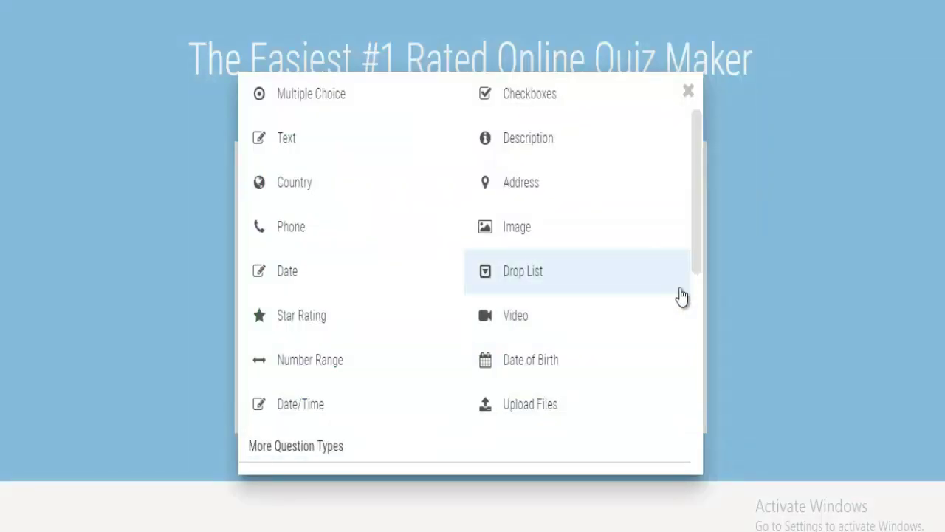
scroll(696, 222, "down", 1)
scroll(700, 193, "up", 1)
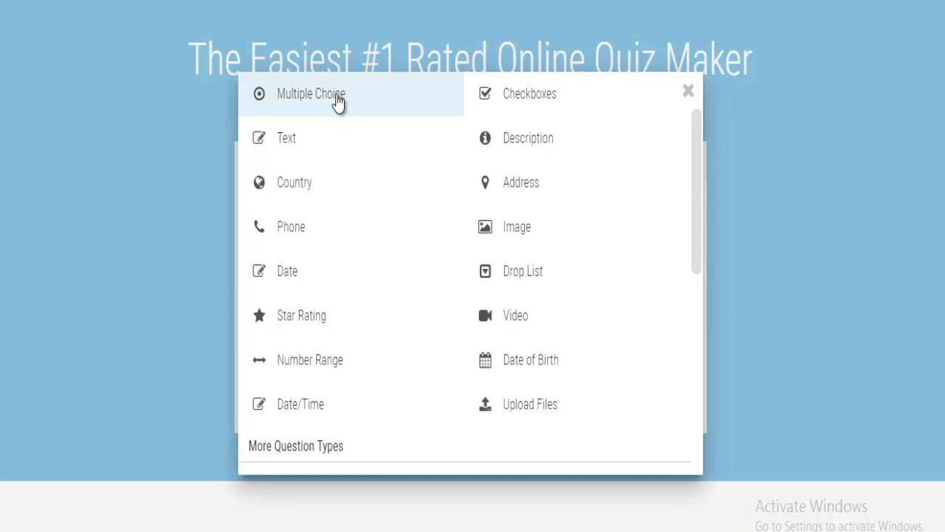
left_click(337, 98)
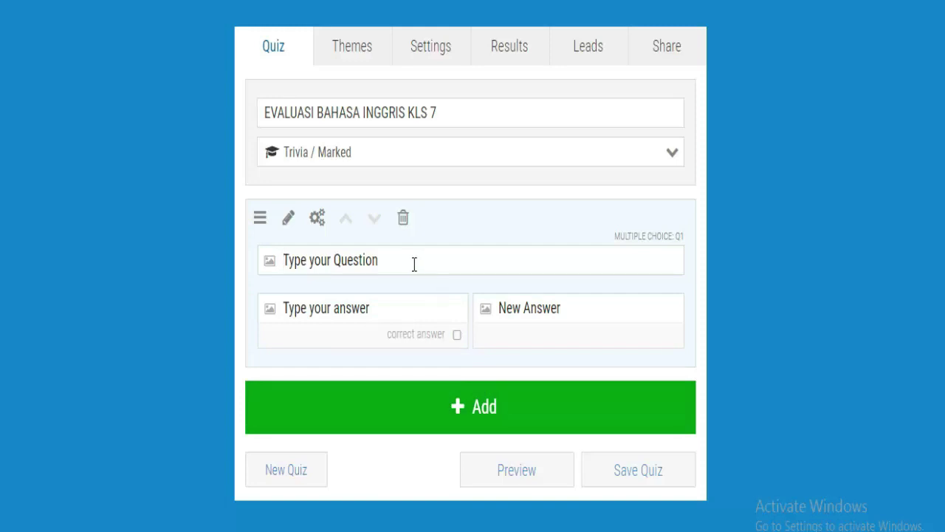
left_click(261, 219)
mouse_move(261, 223)
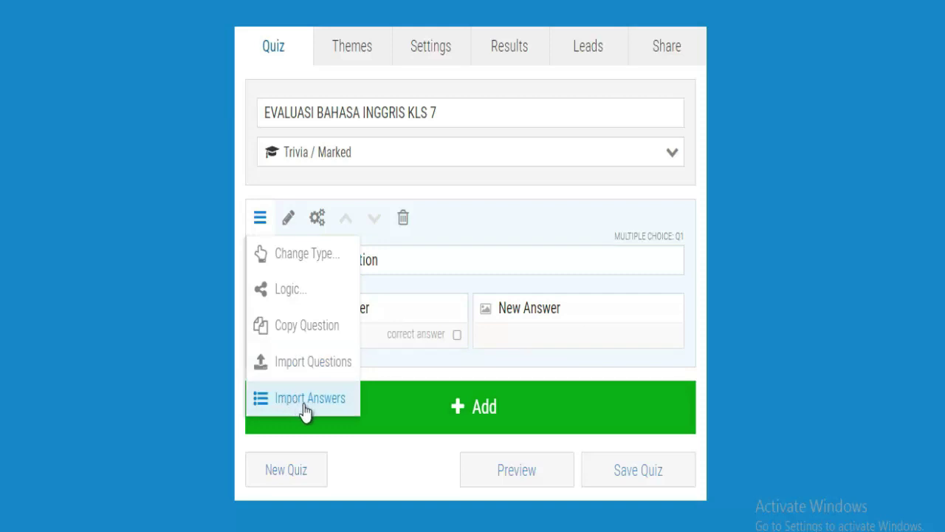
left_click(450, 259)
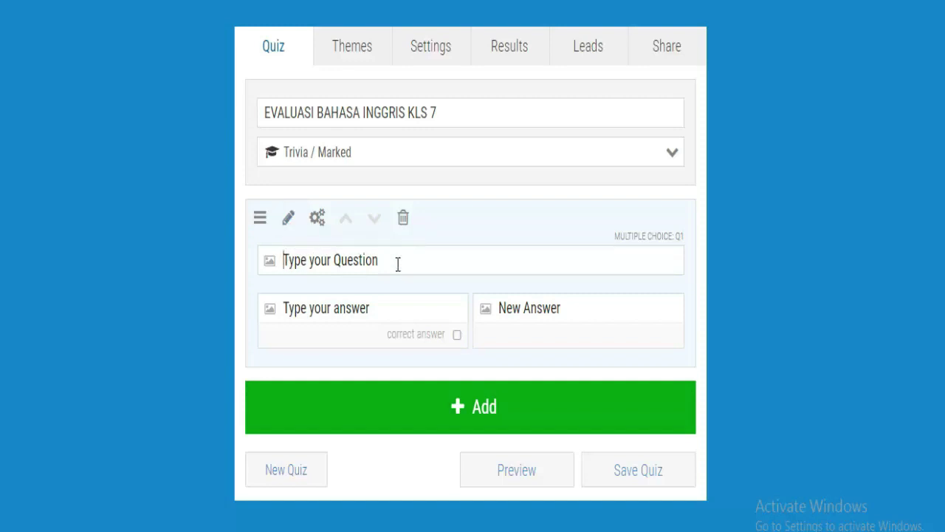
Write the first question as What Your Name? in the question's advanced editor
left_click(289, 220)
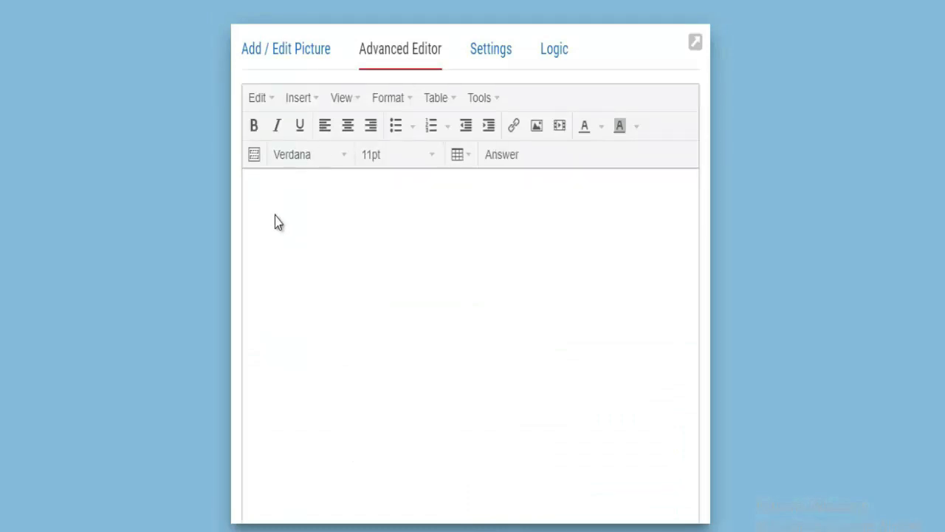
type("w")
key("BackSpace")
type("What Your Name")
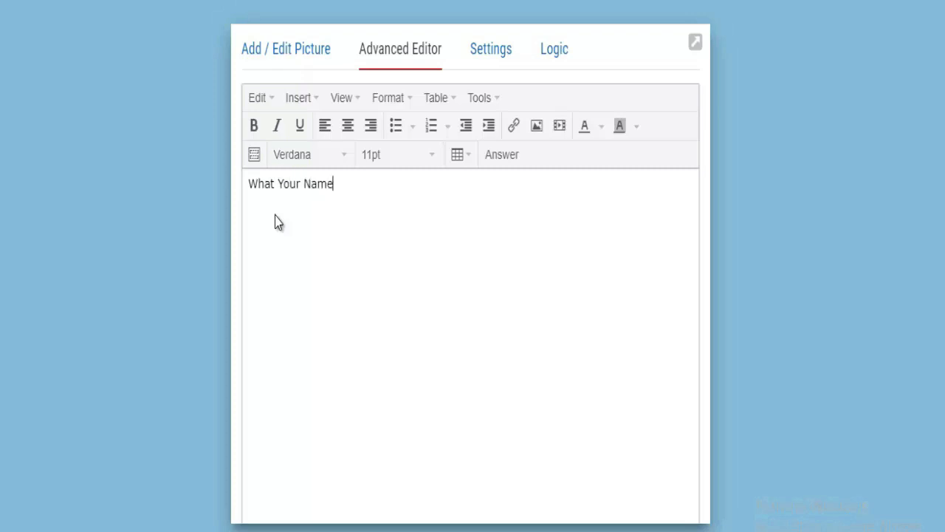
type("?")
left_click(345, 159)
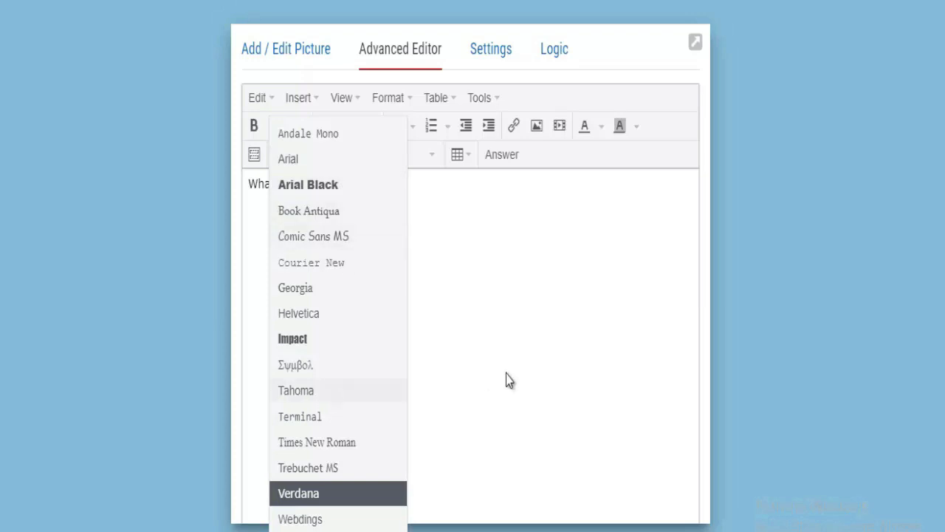
left_click(752, 288)
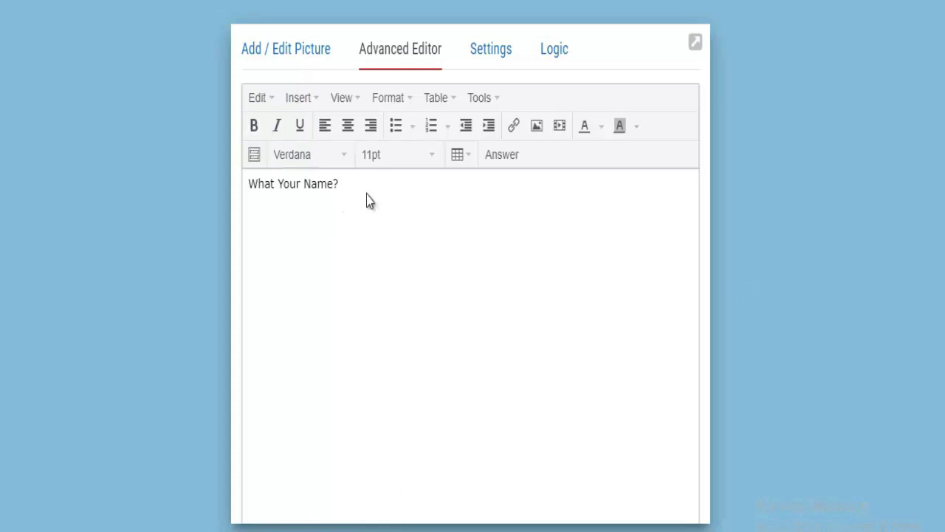
key("BackSpace")
key("BackSpace")
key("BackSpace")
key("BackSpace")
key("BackSpace")
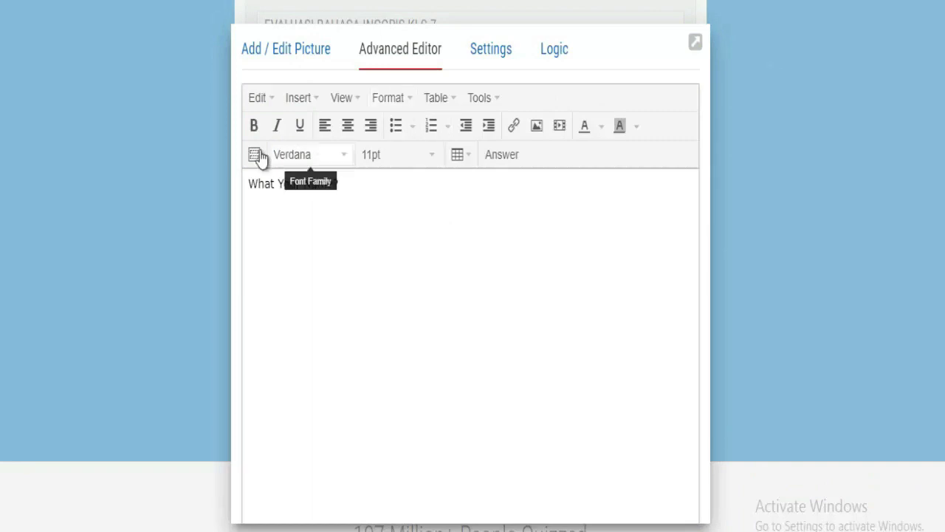
Enlarge the question editor, try centring the question text, and return it to left alignment
left_click(695, 44)
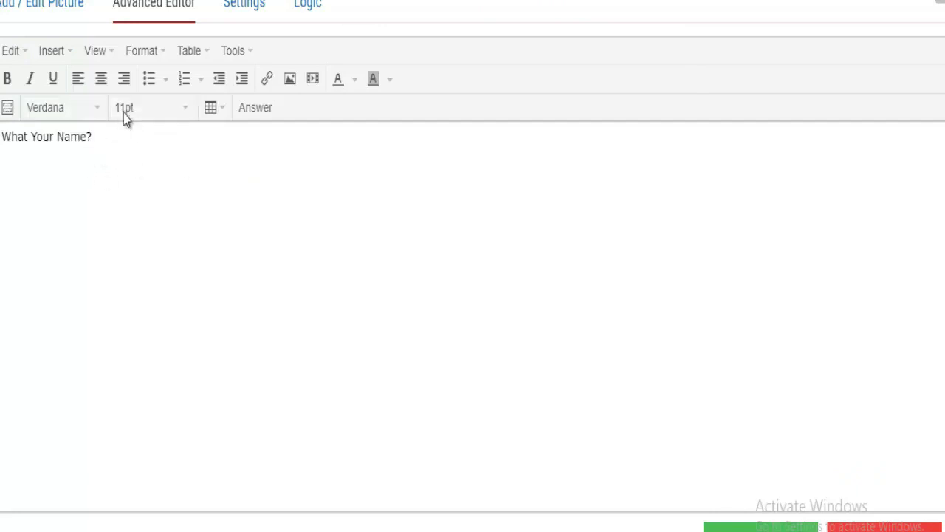
left_click(100, 81)
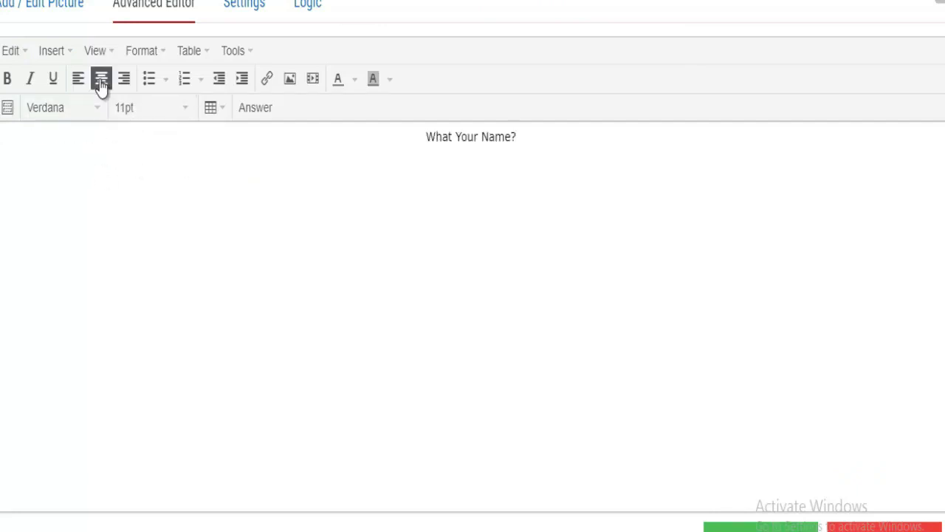
left_click(79, 87)
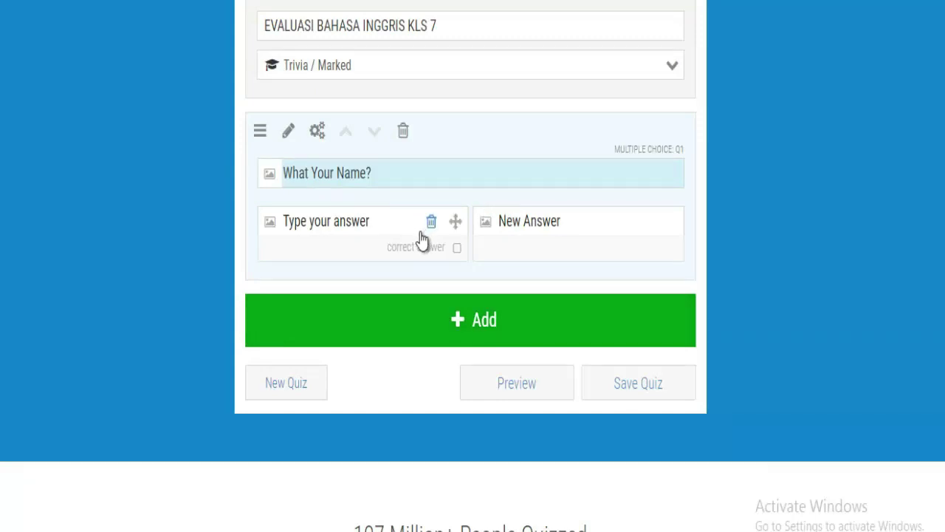
Enter the first two answers of question 1 as My Name Are and My name am, each followed by the sample first name
left_click(384, 221)
type("My")
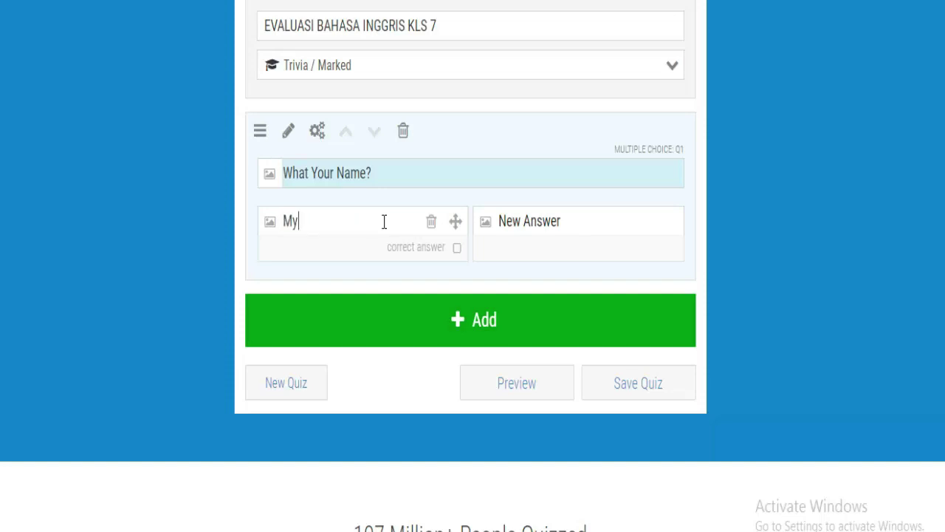
type(" Name Are S")
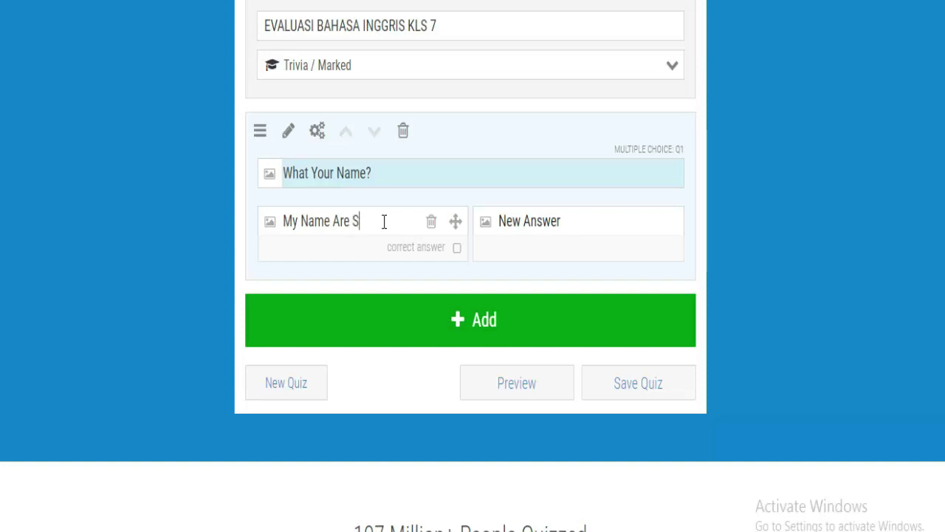
type("usi")
left_click(592, 223)
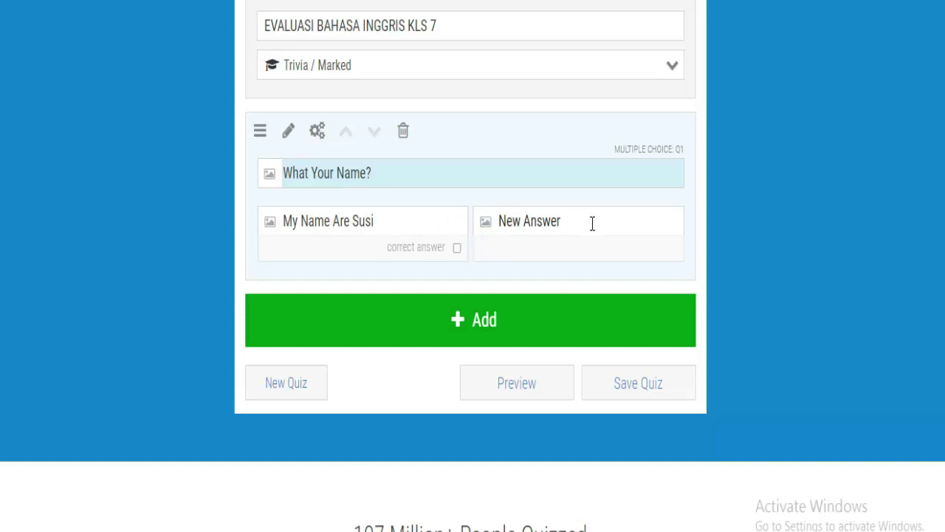
type("My")
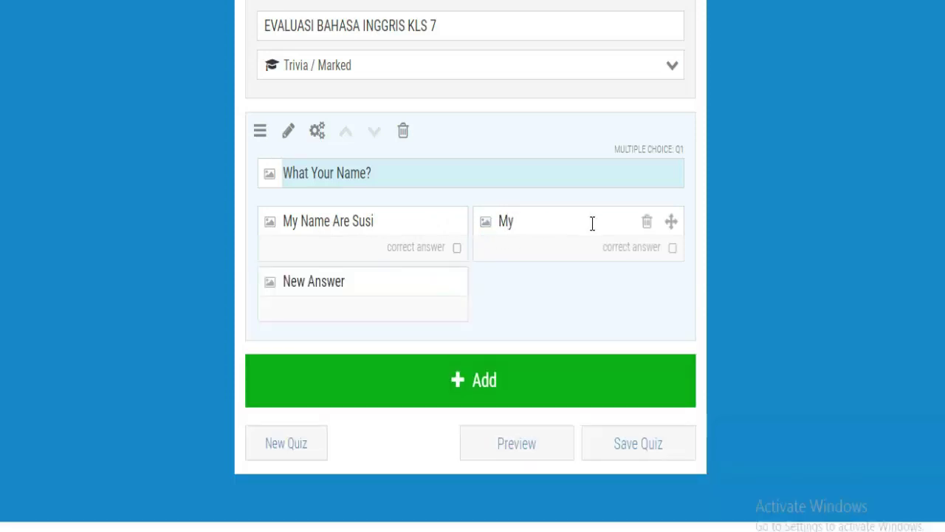
type(" name am S")
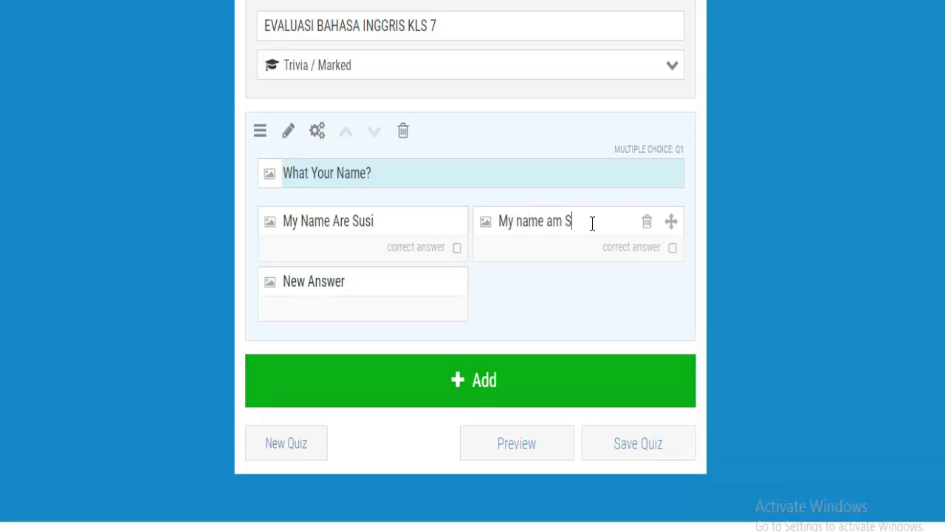
type("usi")
Enter the third answer as My name is followed by the sample first name, and mark it as the correct answer
left_click(365, 286)
type("My")
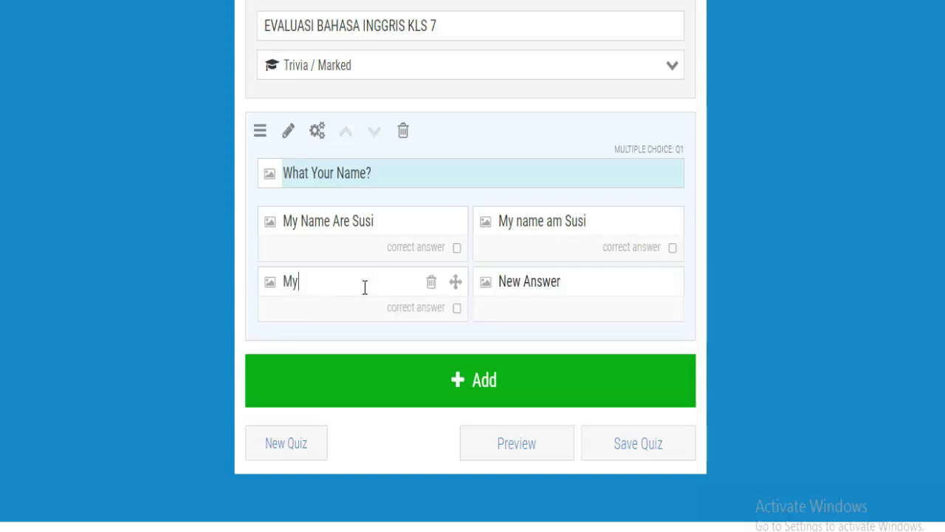
type("name i")
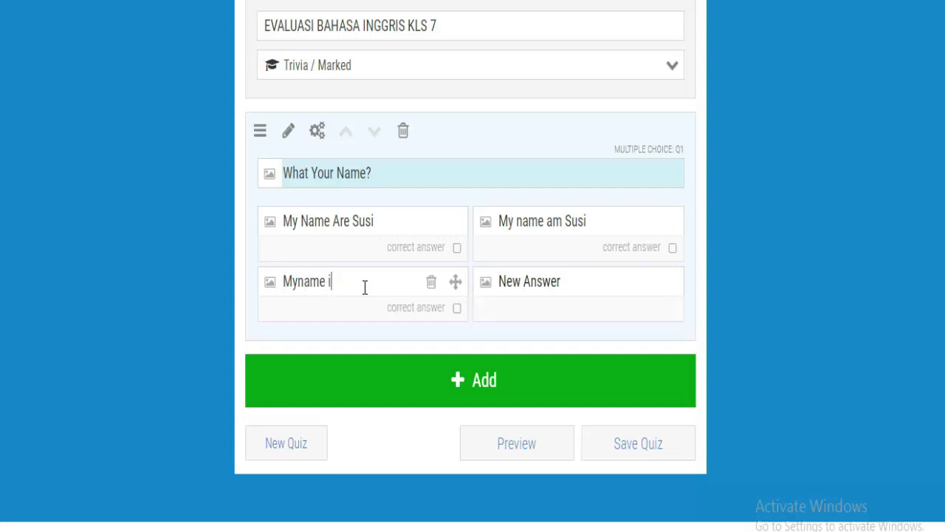
type("s Susi")
left_click(300, 285)
left_click(503, 288)
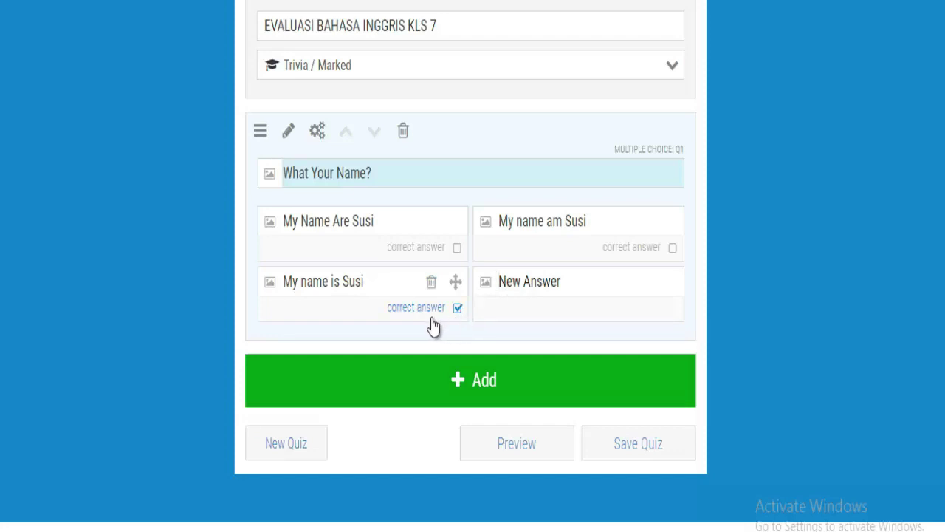
Enter the fourth answer of question 1 as My is name followed by the sample first name
left_click(588, 282)
type("M")
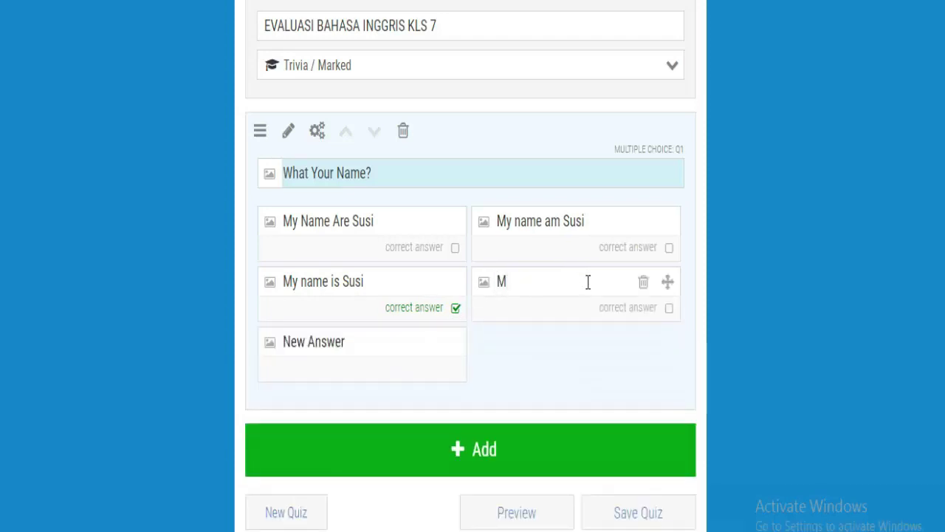
type("y is name susi")
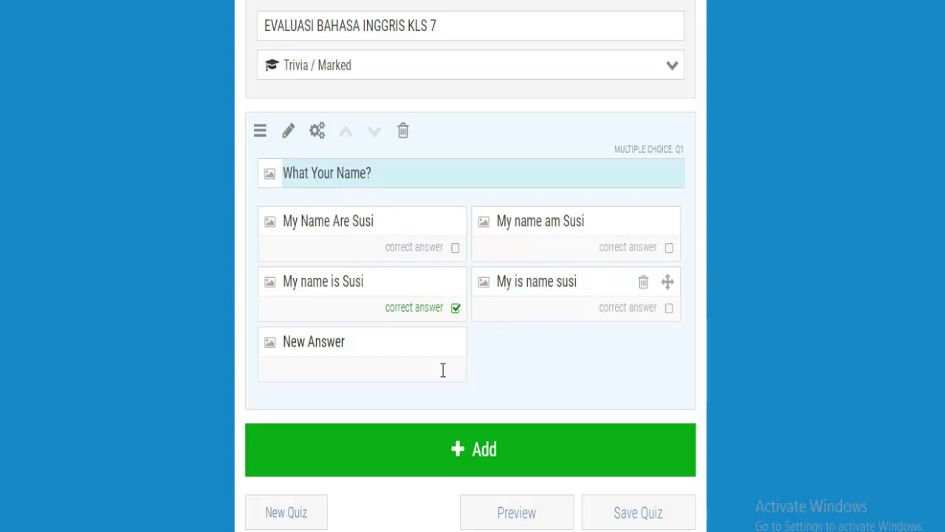
Add a second Multiple Choice question reading What your school Name?
scroll(443, 370, "down", 1)
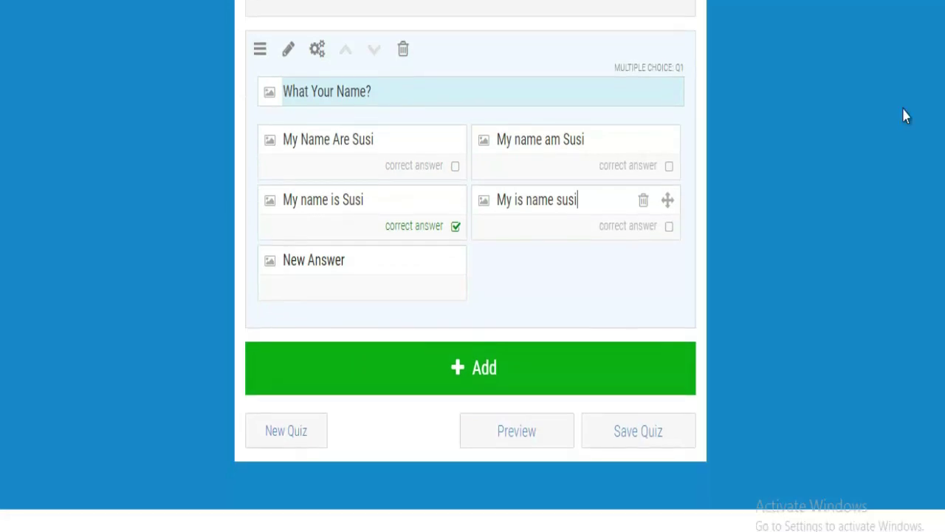
left_click(460, 373)
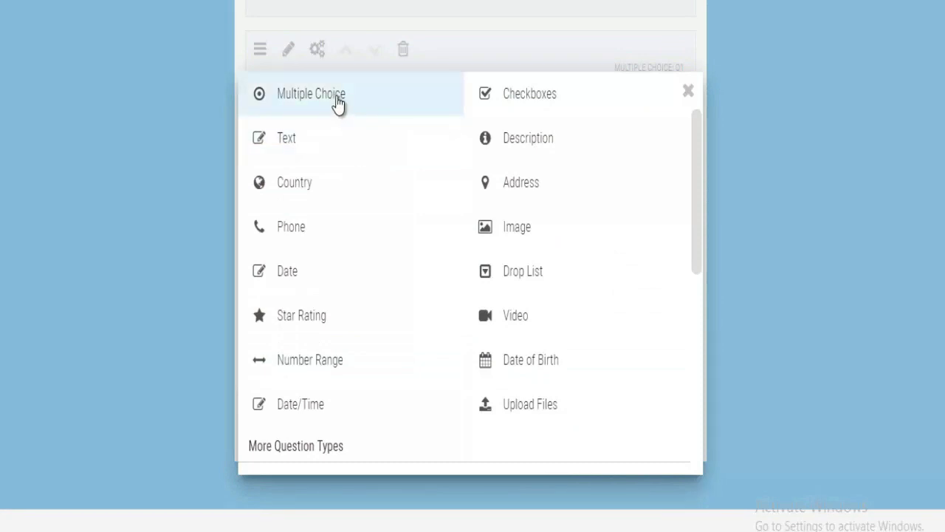
left_click(337, 102)
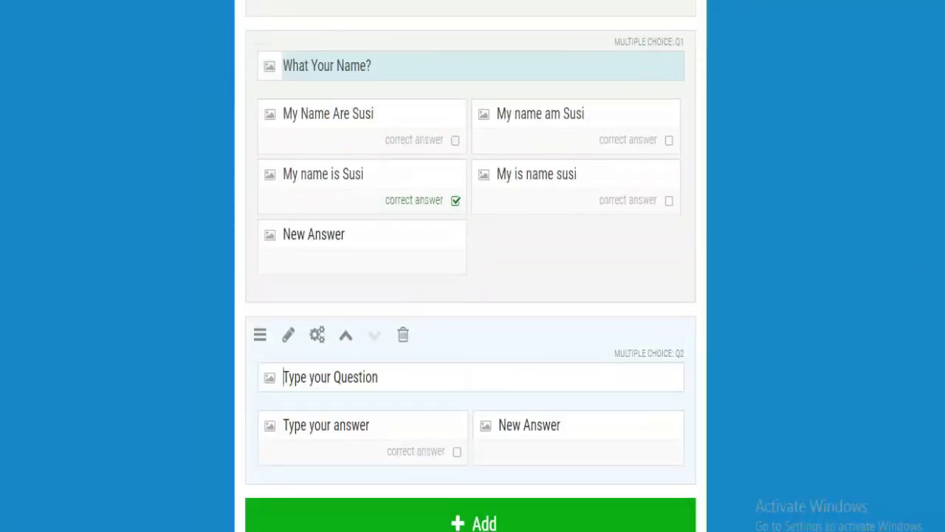
scroll(471, 266, "down", 2)
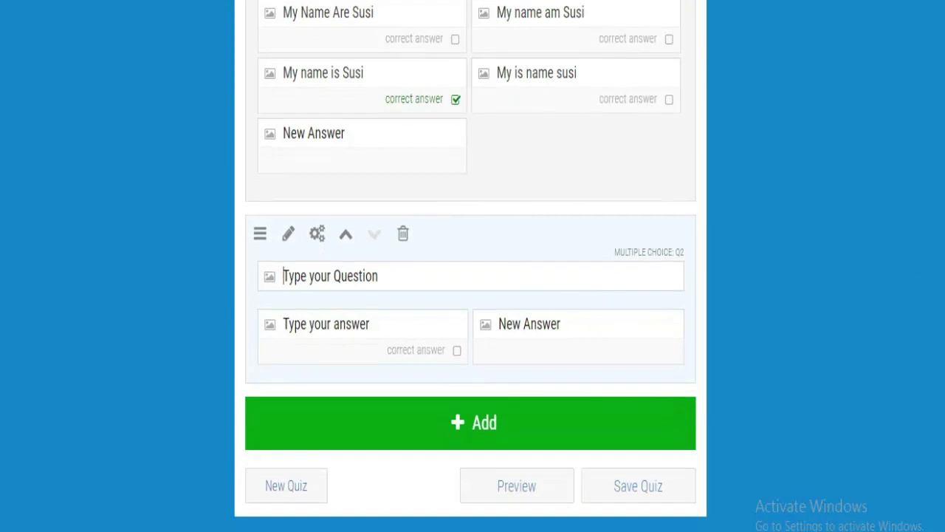
left_click(289, 234)
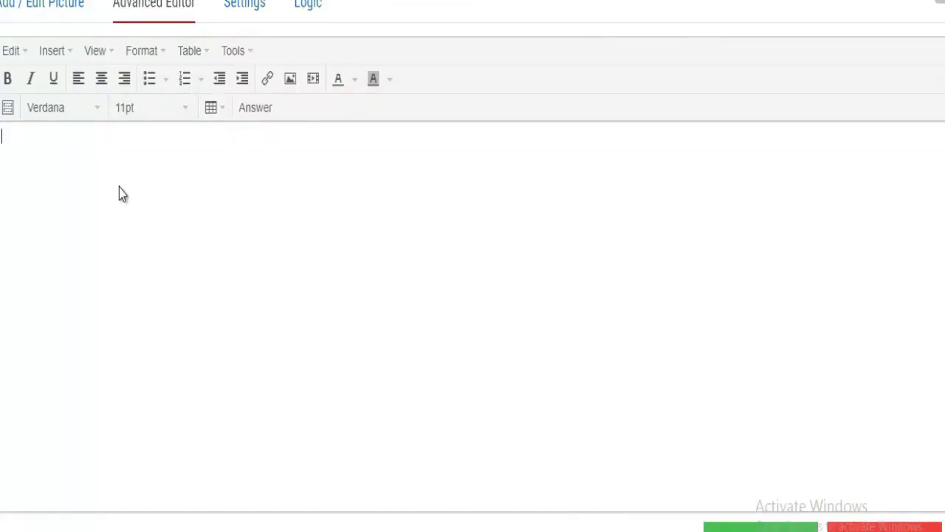
type("What your schoo")
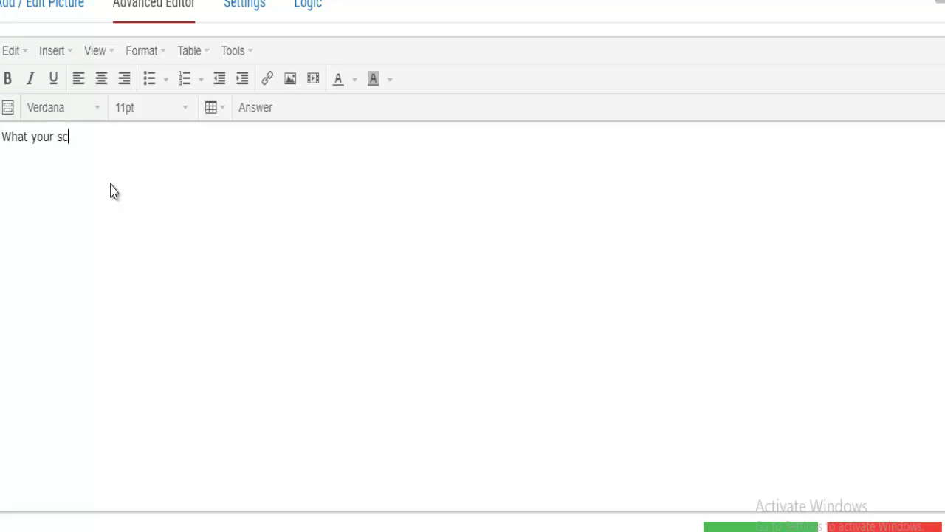
type("l Name?")
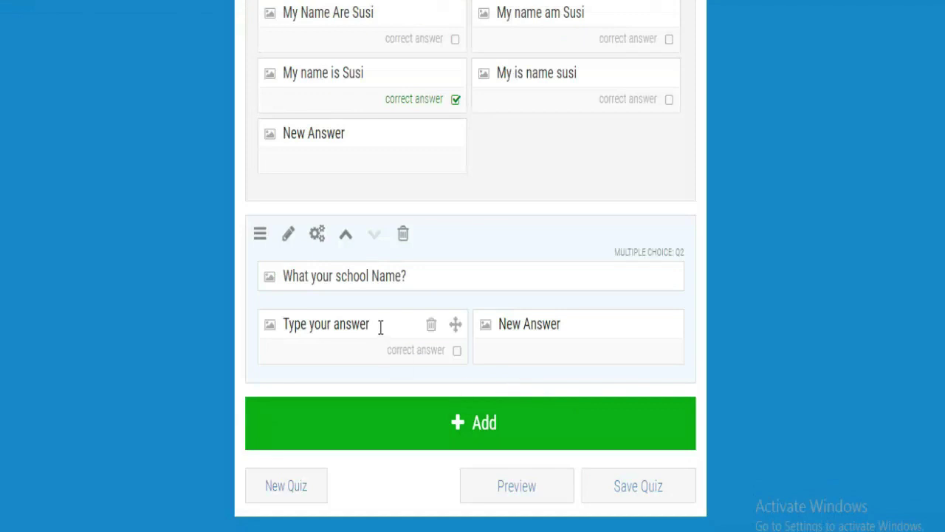
Enter Your school are MTs as the first answer of question 2
left_click(380, 327)
type("M")
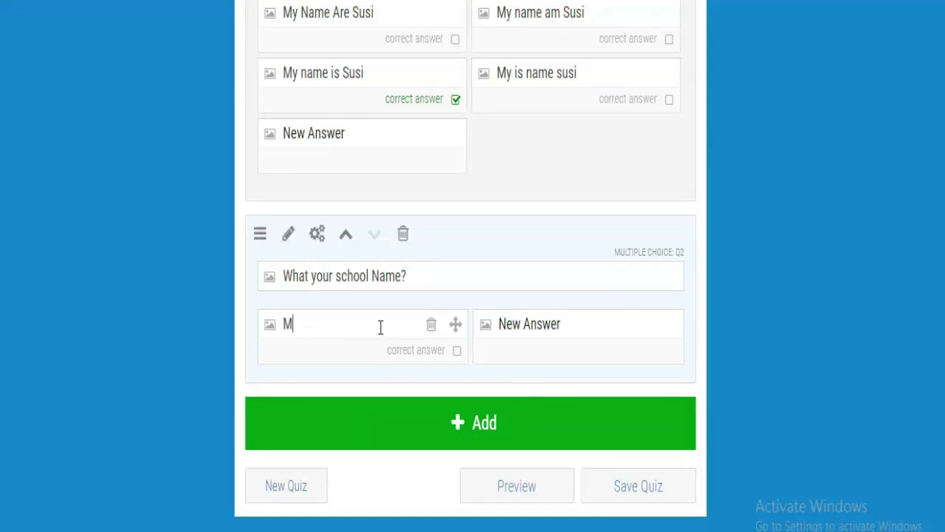
key("BackSpace")
type("Your school")
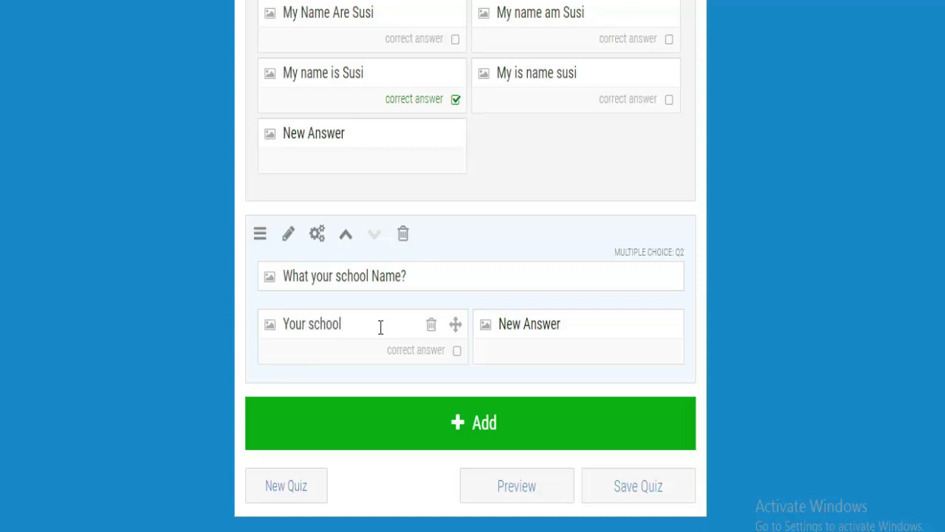
type(" are MTs")
Enter My school name is Mts as the second answer of question 2 and mark it as the correct answer
left_click(493, 329)
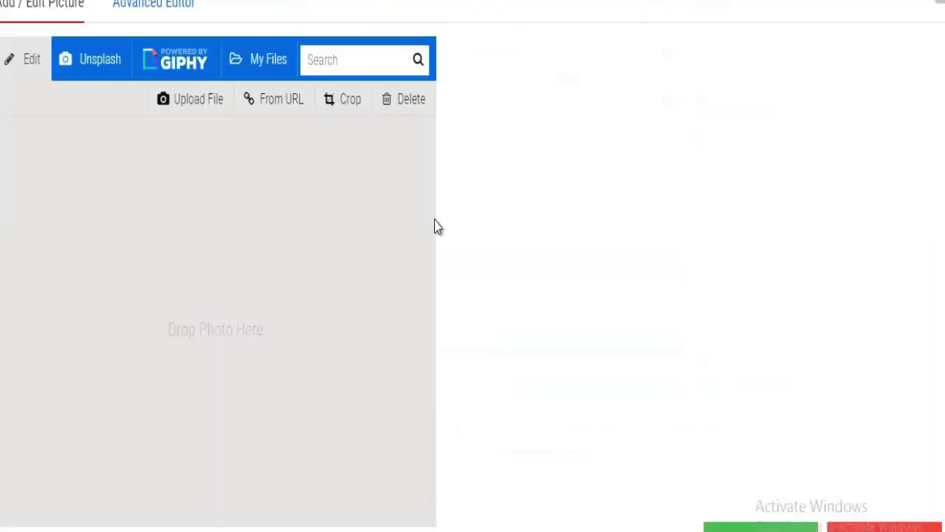
left_click(177, 5)
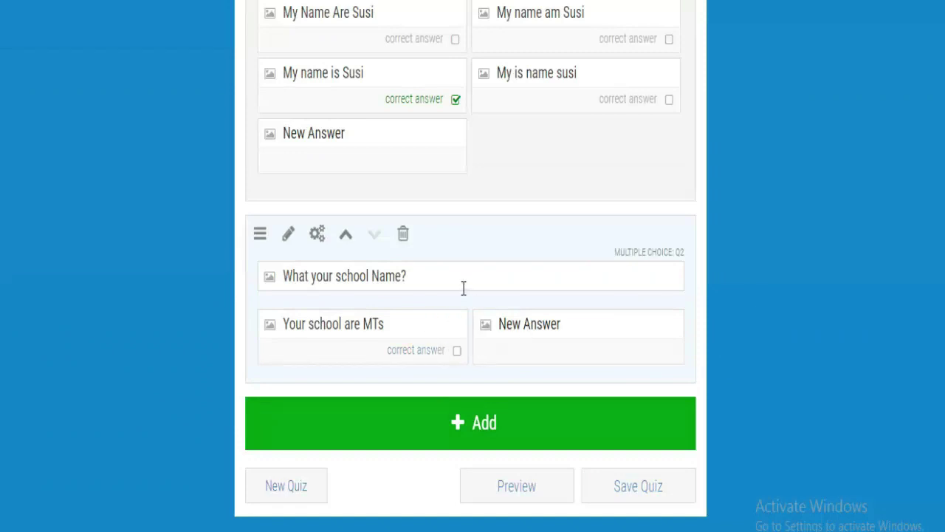
left_click(503, 329)
type("Y")
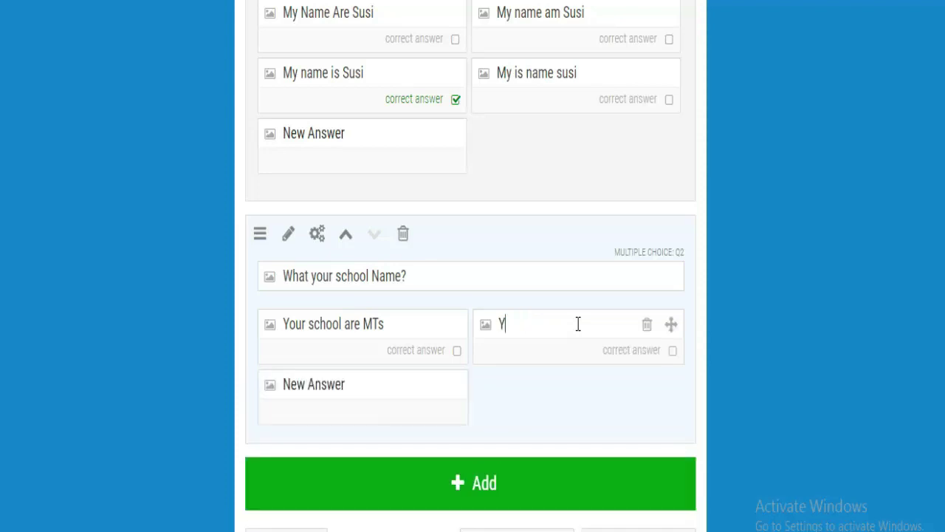
type("our")
key("BackSpace")
key("BackSpace")
key("BackSpace")
key("BackSpace")
type("m")
key("BackSpace")
type("My sc")
key("BackSpace")
type("chool name is Mt")
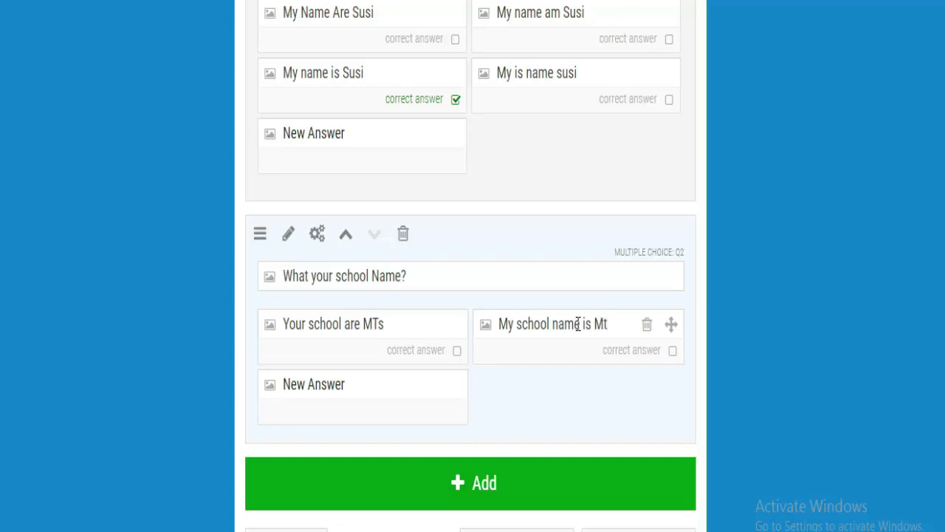
type("s")
left_click(313, 390)
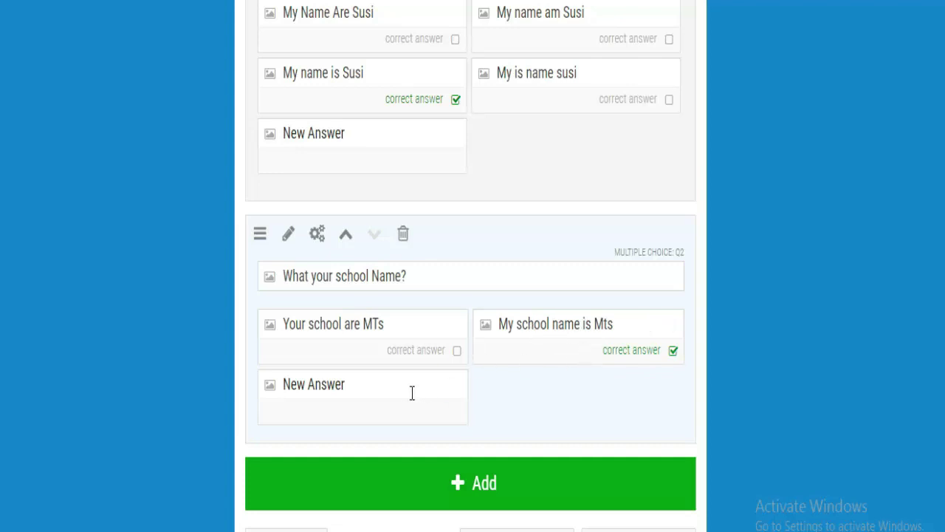
Enter My is school name as the third answer of question 2
left_click(384, 391)
type("M")
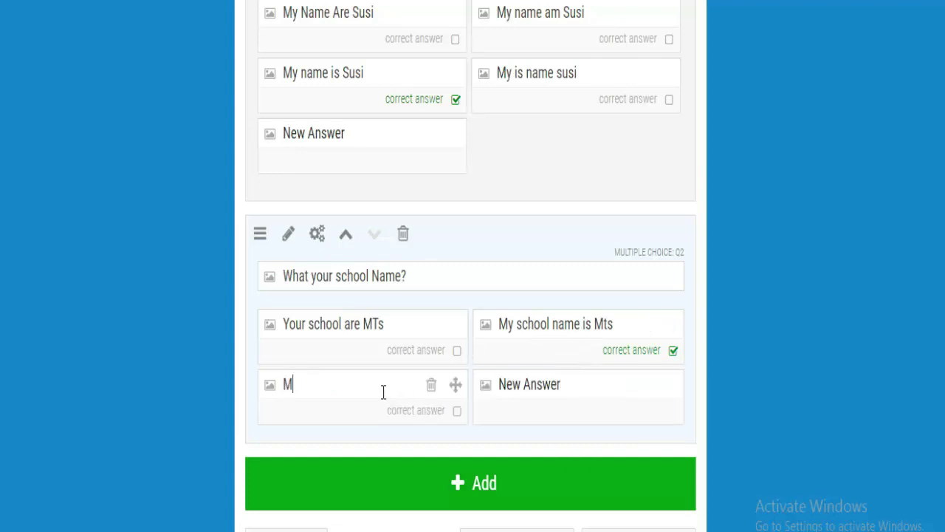
type("y is school name")
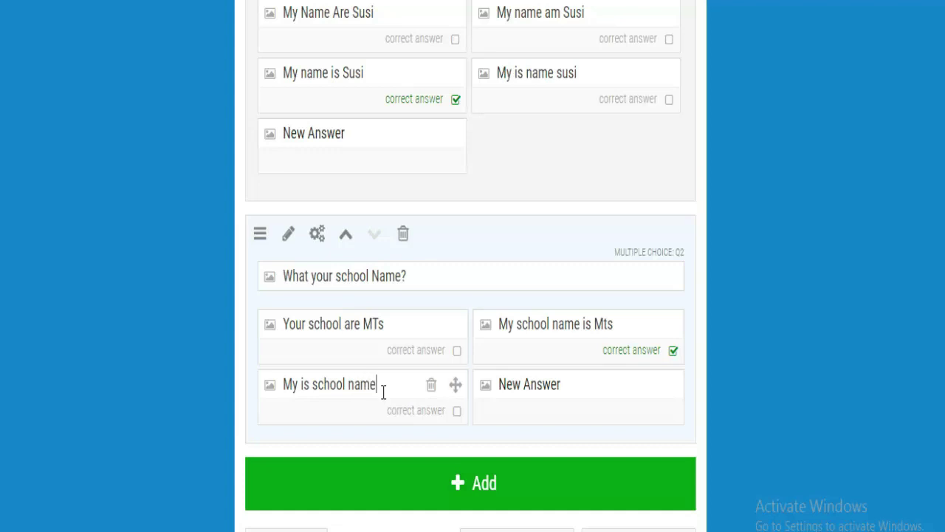
Enter My name shool name is MTs as the fourth answer of question 2
left_click(500, 386)
type("M")
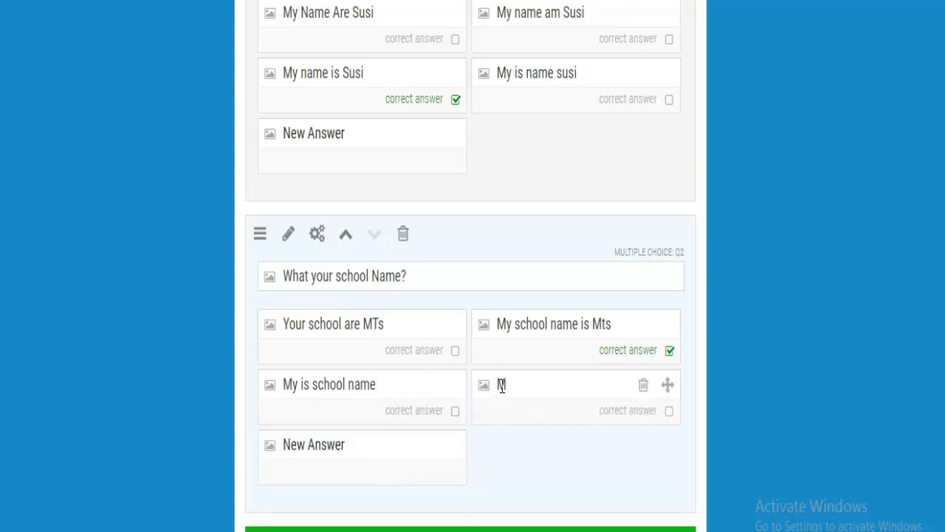
type("y name shool name i")
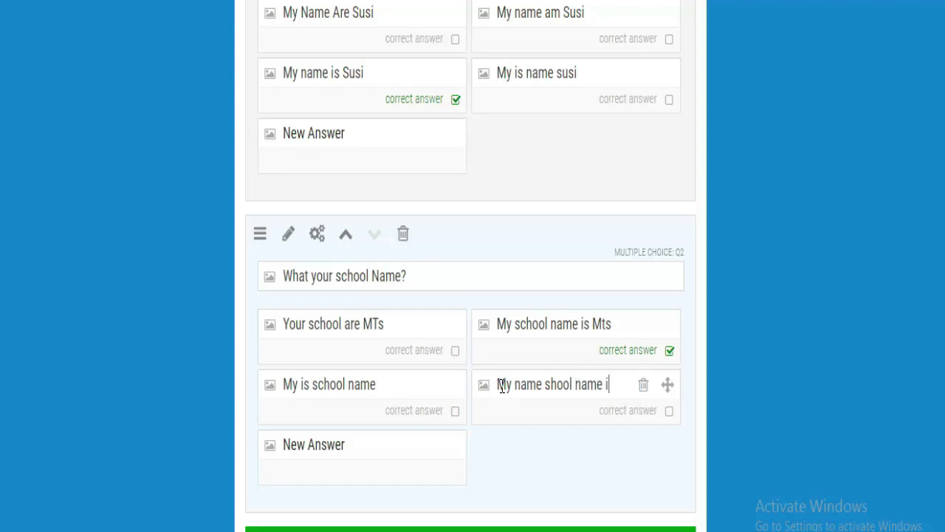
type("s MTs")
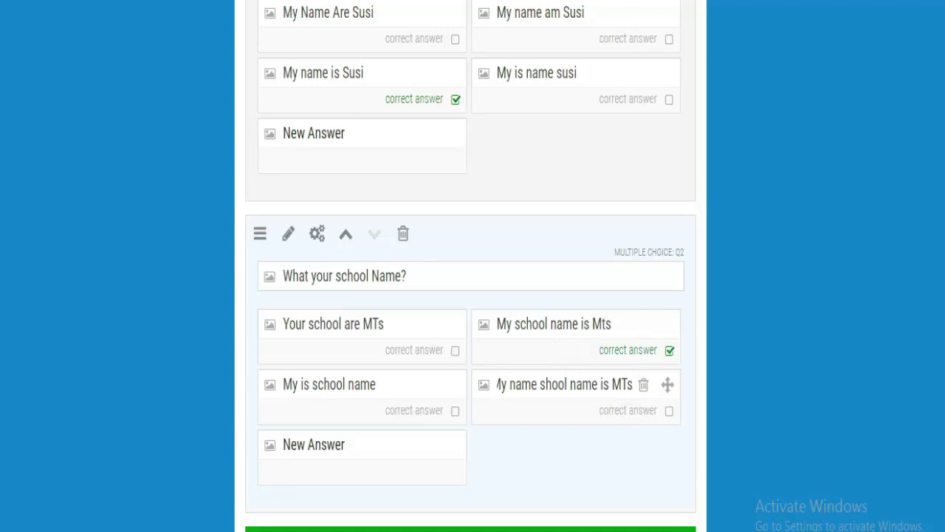
Review the title, both questions, their answers and the marked correct answers in the quiz editor
scroll(470, 266, "up", 2)
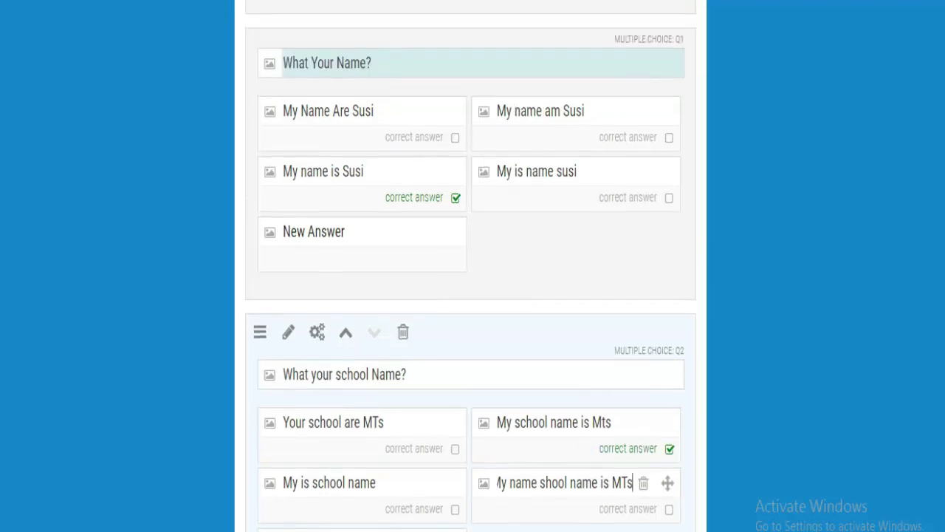
scroll(470, 266, "up", 1)
scroll(471, 266, "down", 1)
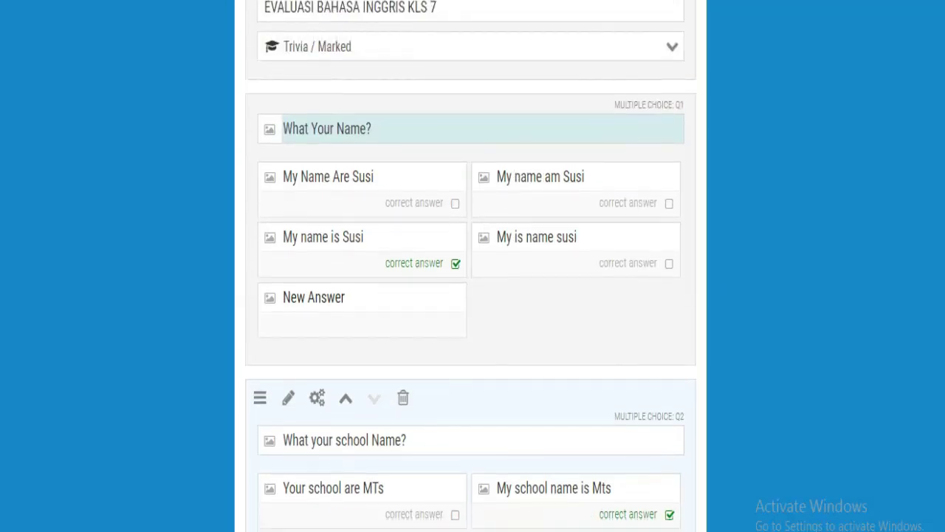
scroll(471, 265, "up", 1)
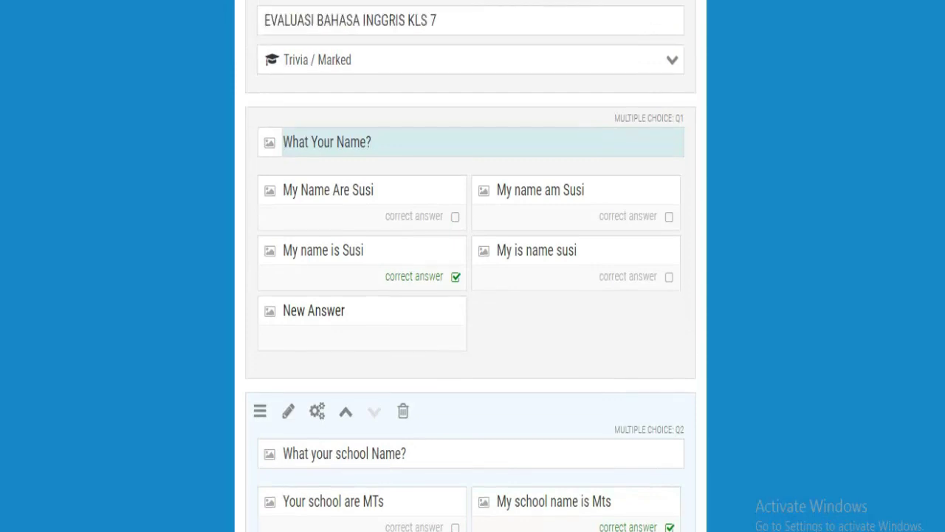
scroll(471, 266, "down", 2)
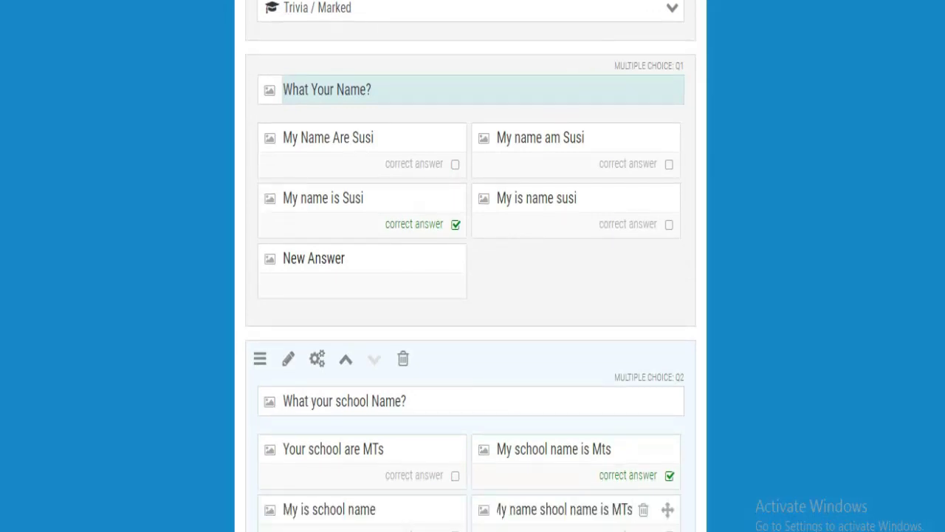
scroll(470, 265, "down", 2)
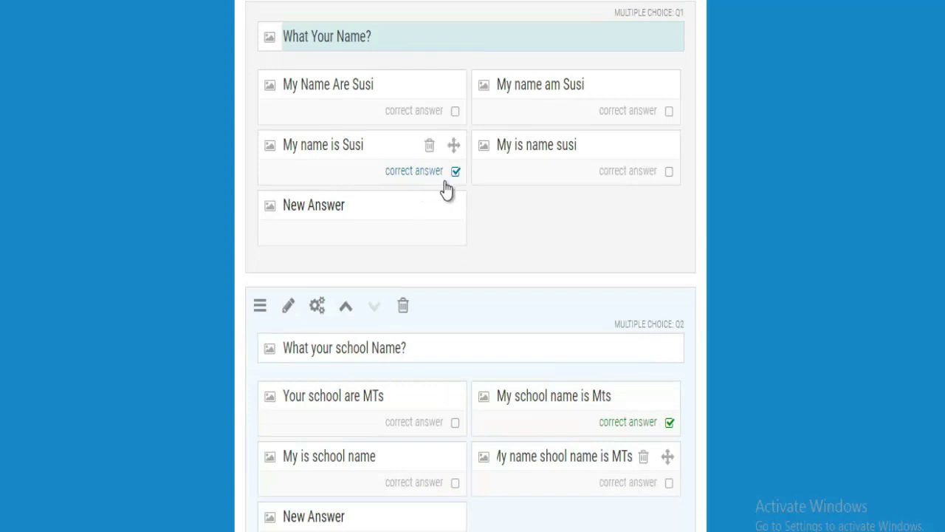
left_click(446, 176)
scroll(471, 266, "down", 5)
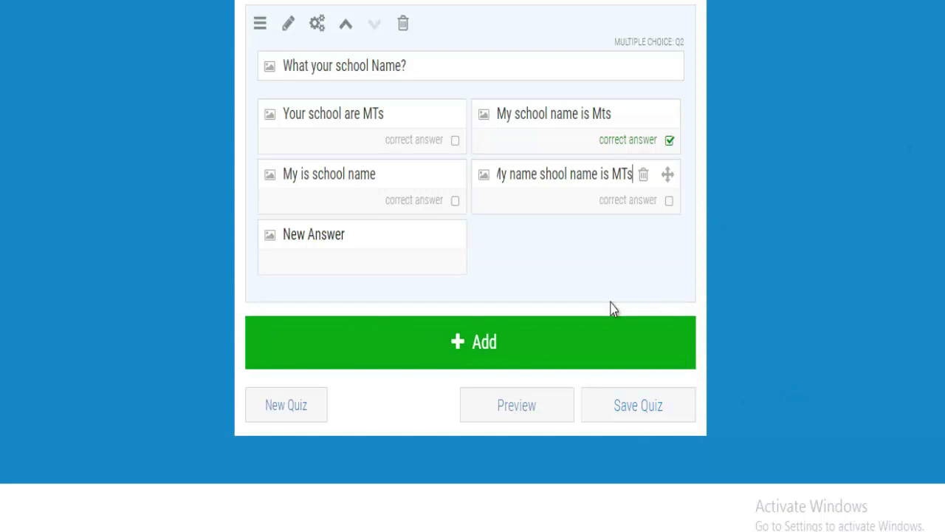
Preview the quiz, go forward to question 2 and back to question 1, and close the preview
left_click(509, 412)
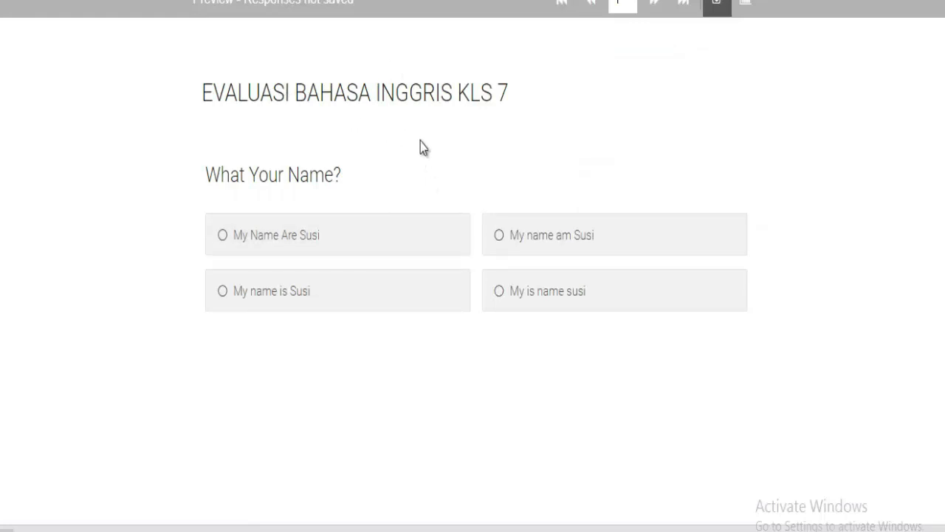
left_click(655, 6)
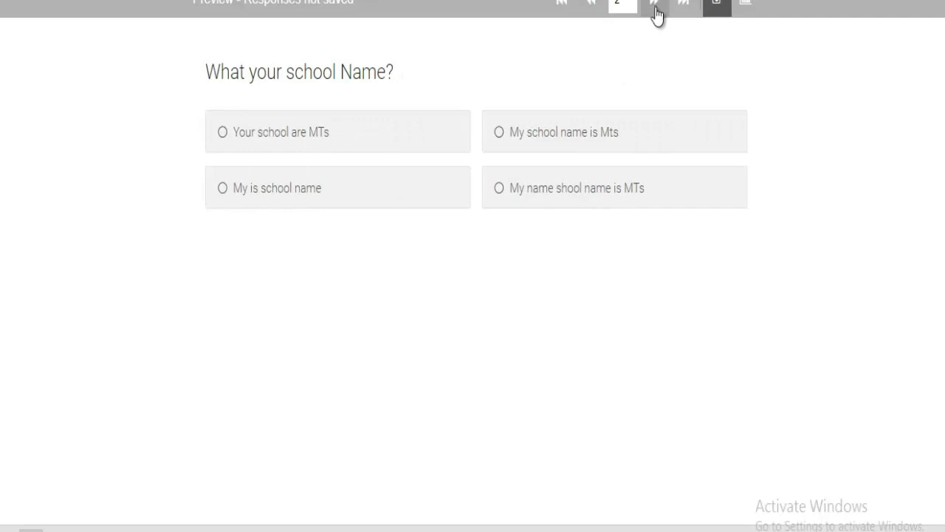
left_click(593, 4)
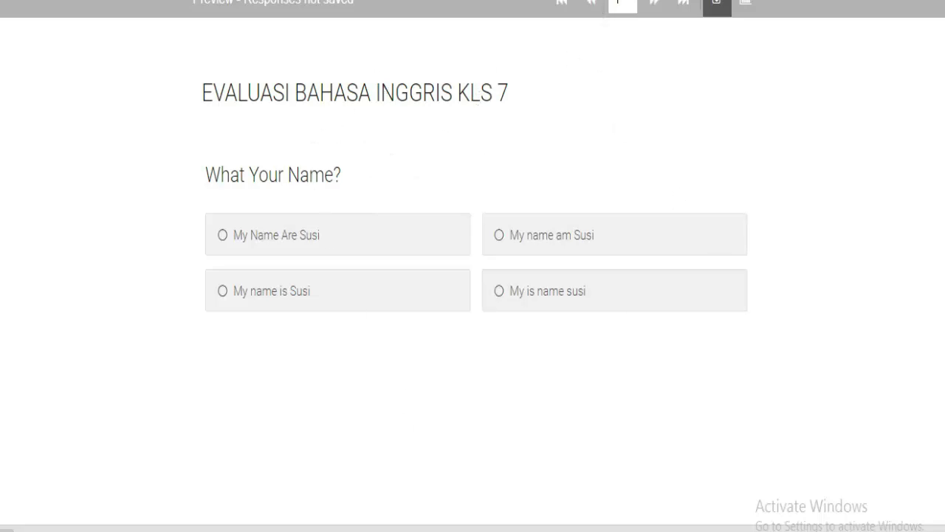
key("ctrl+w")
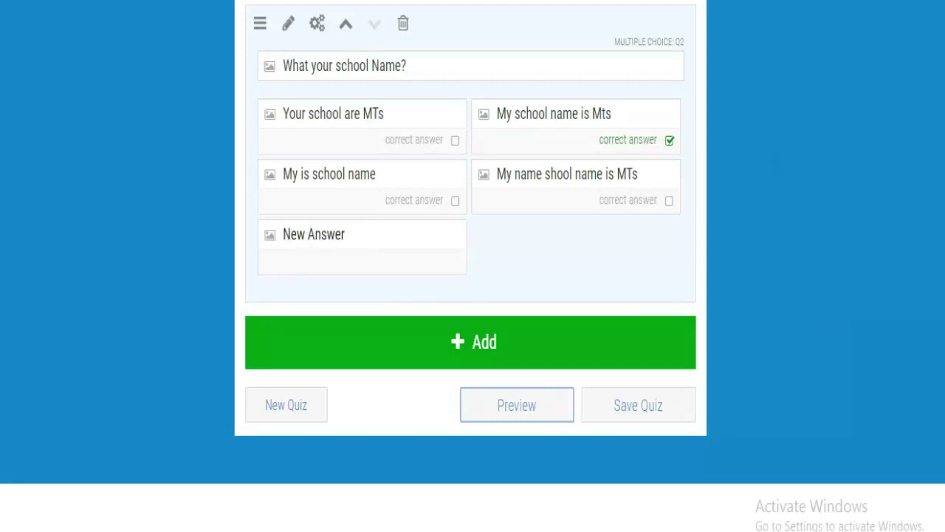
Save the EVALUASI BAHASA INGGRIS KLS 7 quiz with its two questions
scroll(472, 266, "up", 3)
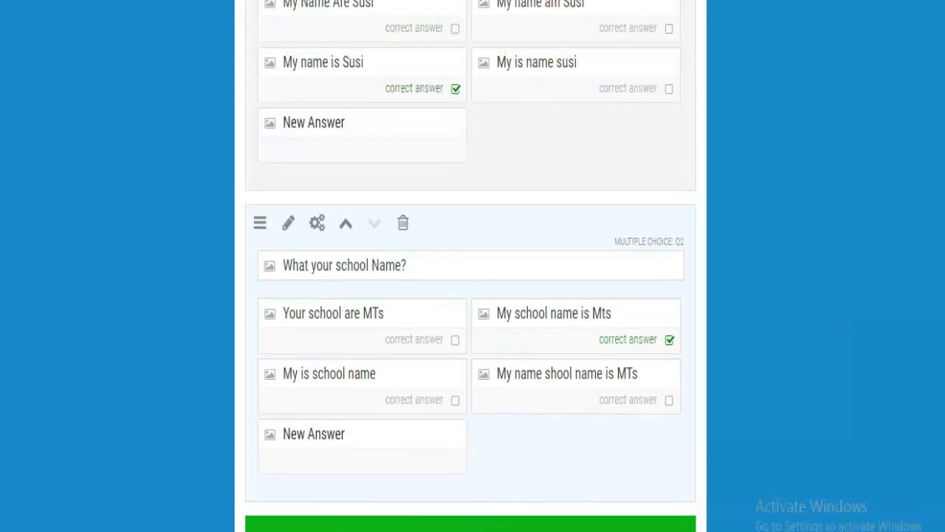
scroll(471, 266, "up", 1)
scroll(471, 266, "down", 6)
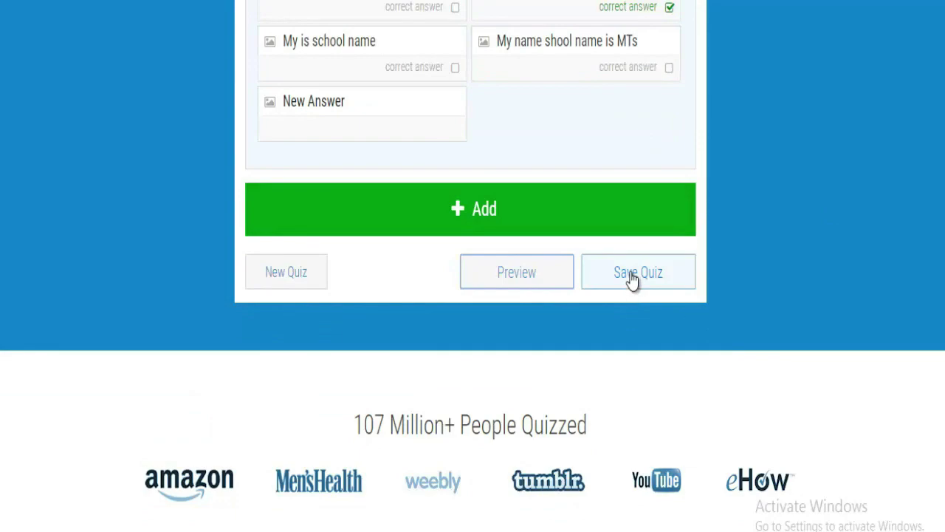
left_click(633, 274)
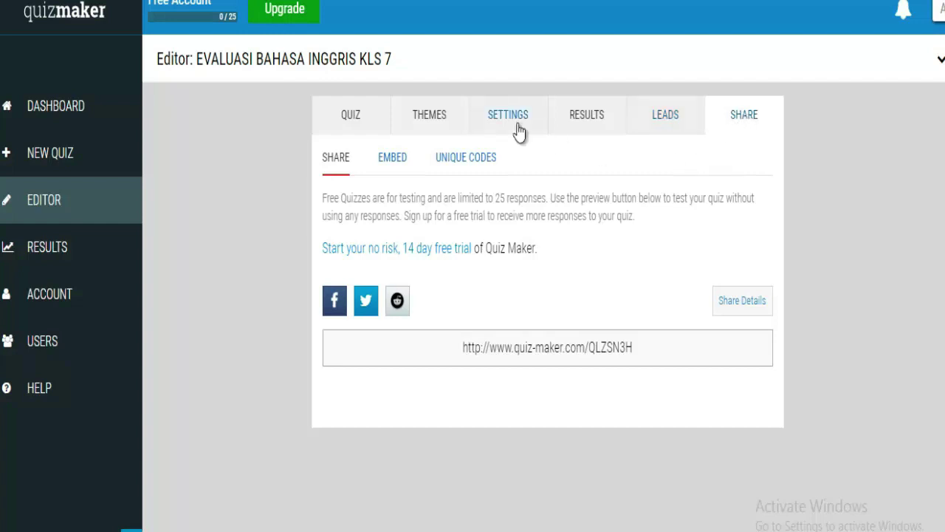
Browse the quiz themes gallery and apply the Moonscape theme
left_click(437, 125)
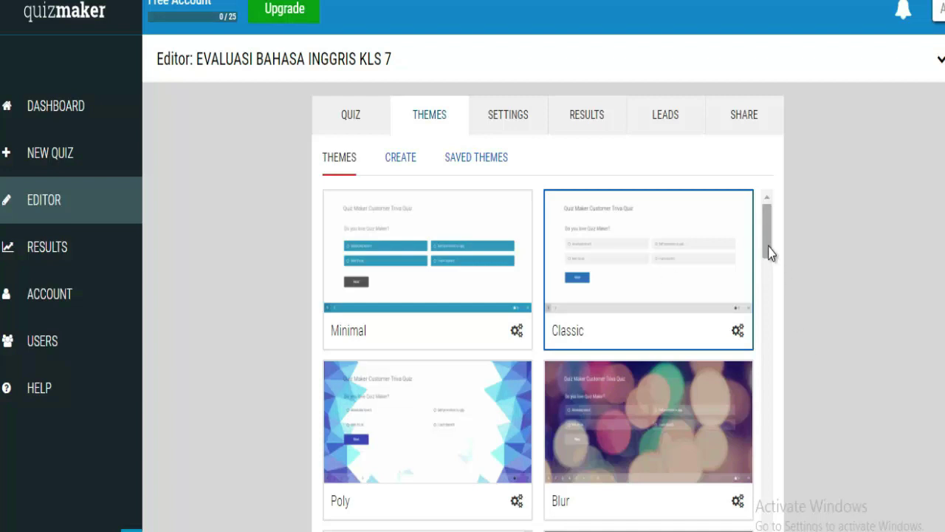
left_click_drag(766, 251, 766, 528)
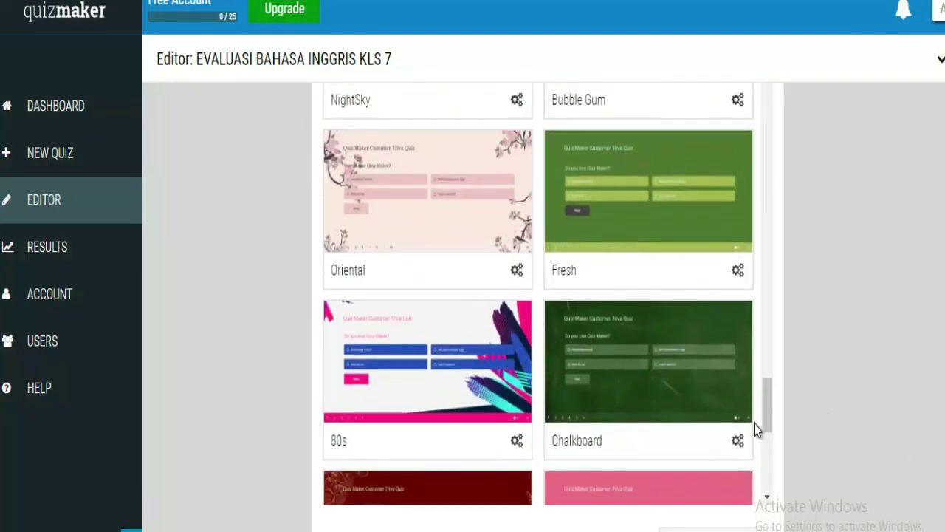
left_click_drag(766, 422, 769, 489)
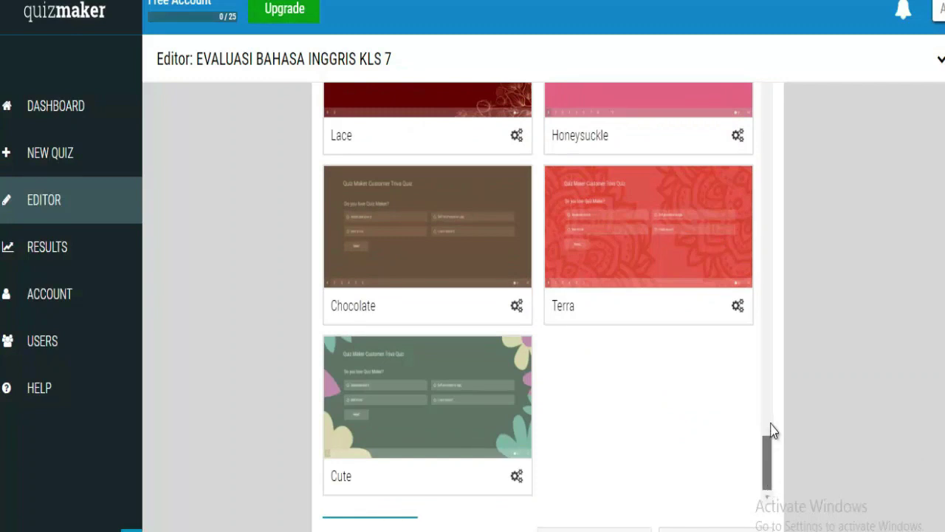
left_click_drag(773, 430, 777, 247)
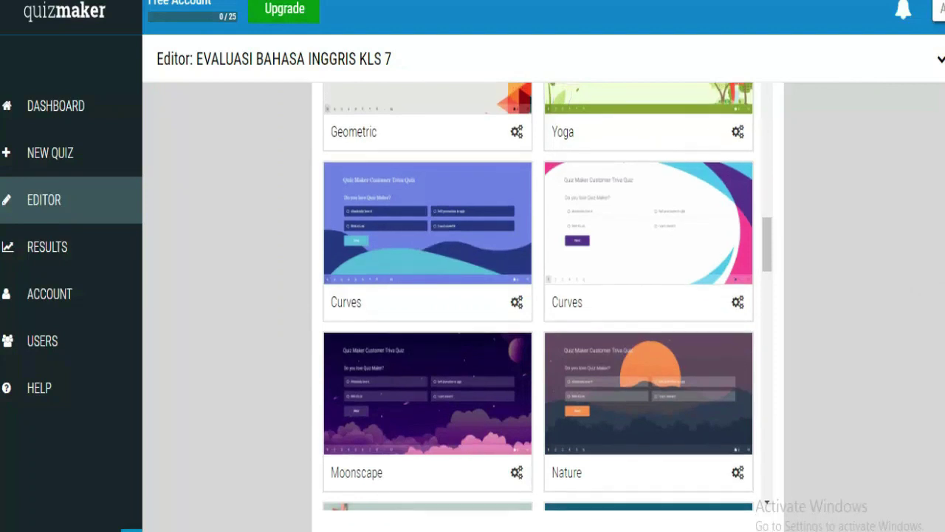
scroll(768, 254, "up", 1)
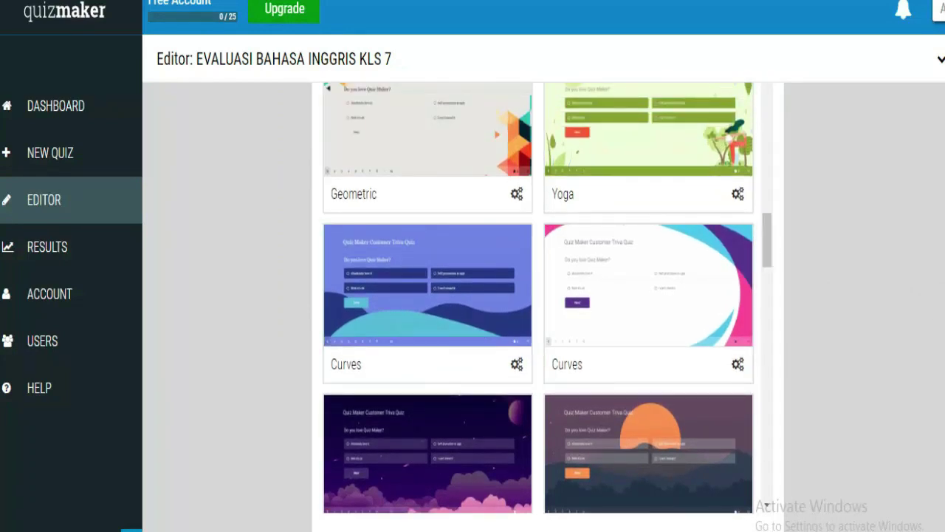
scroll(766, 272, "down", 1)
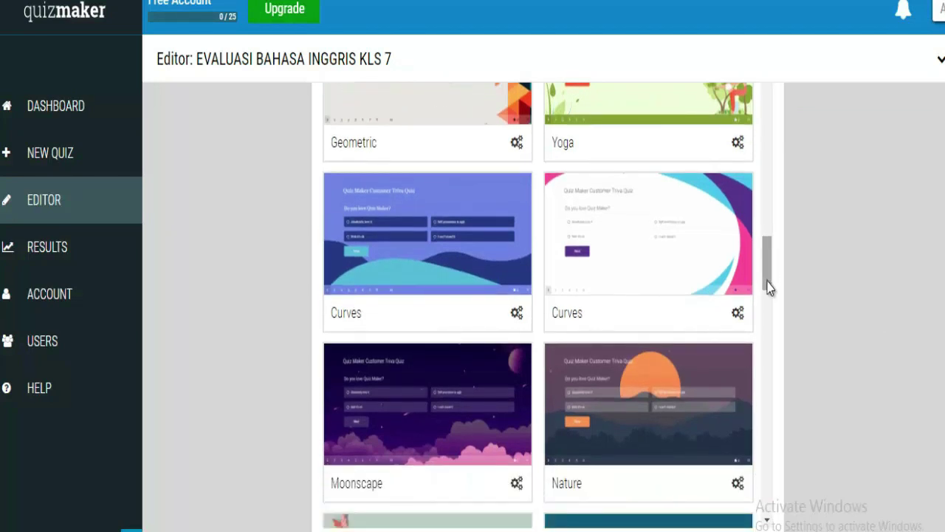
left_click(429, 380)
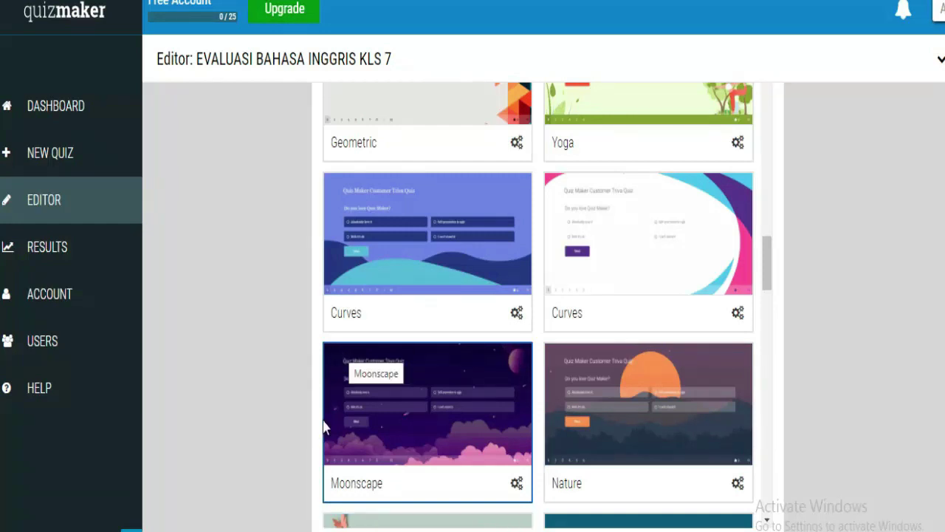
Try both Curves themes on the quiz and switch back to Moonscape
left_click(425, 262)
left_click(612, 262)
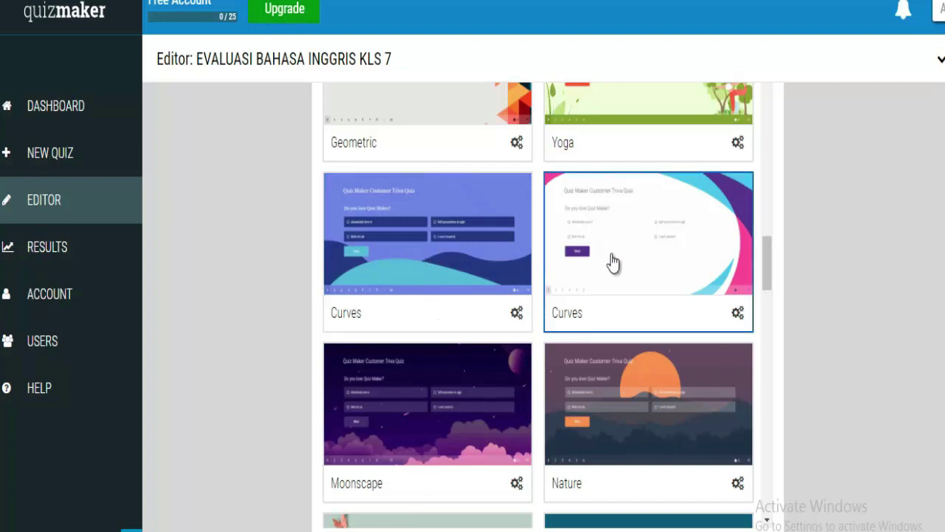
left_click(452, 395)
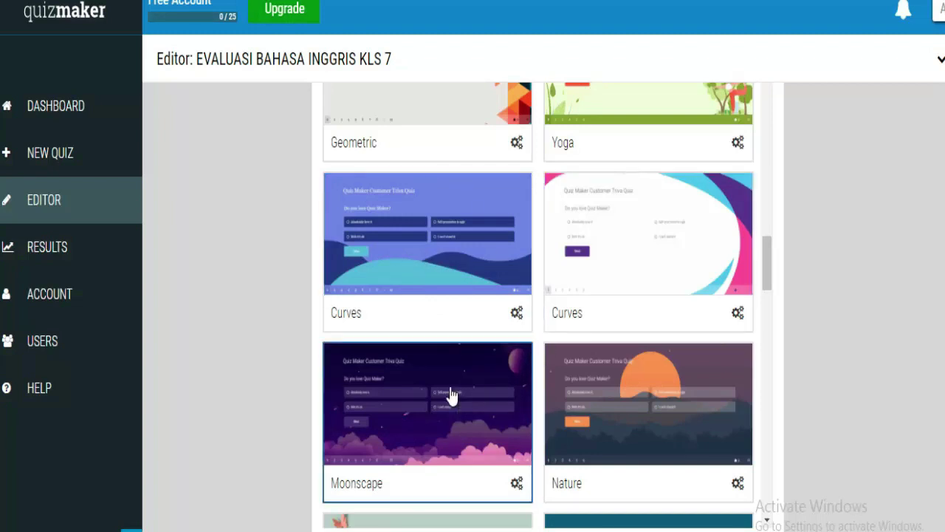
Preview the themed quiz, answer question 1 with its fourth option, go back to check its marking, and close the preview
scroll(546, 295, "down", 1)
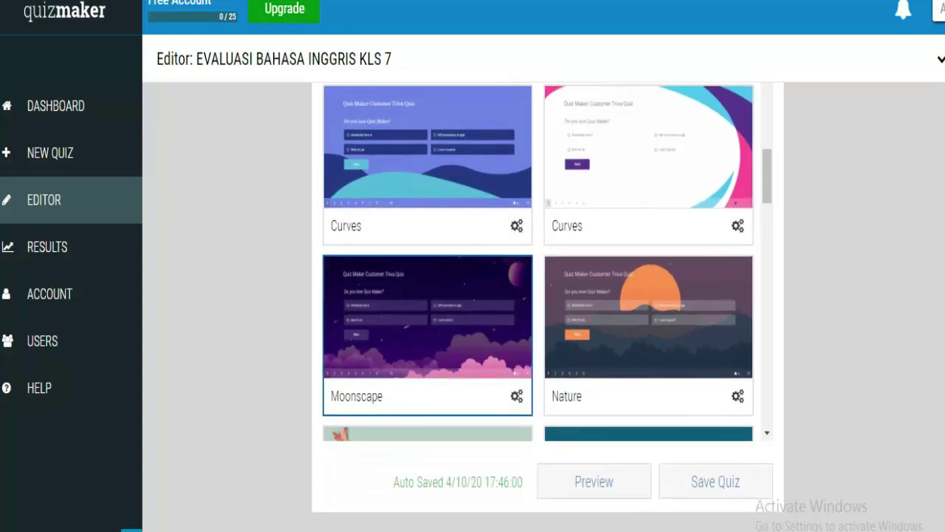
left_click(597, 492)
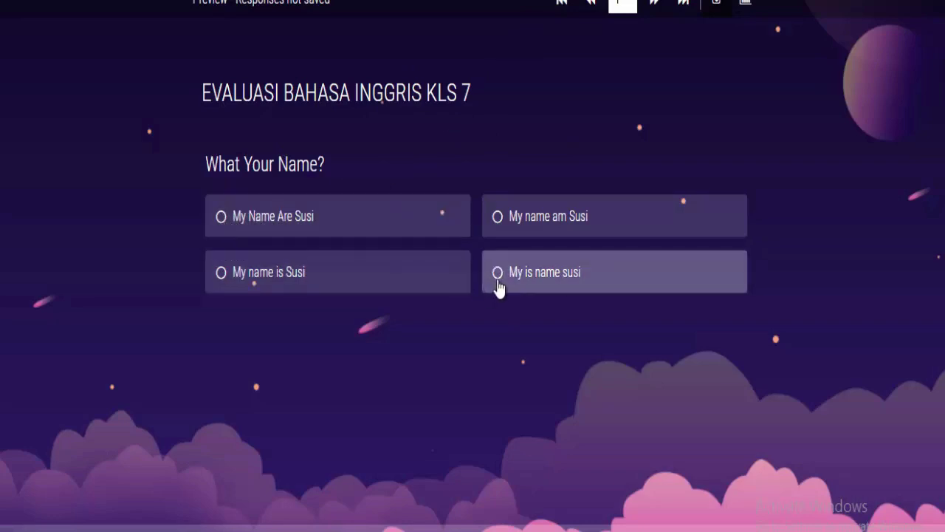
left_click(498, 285)
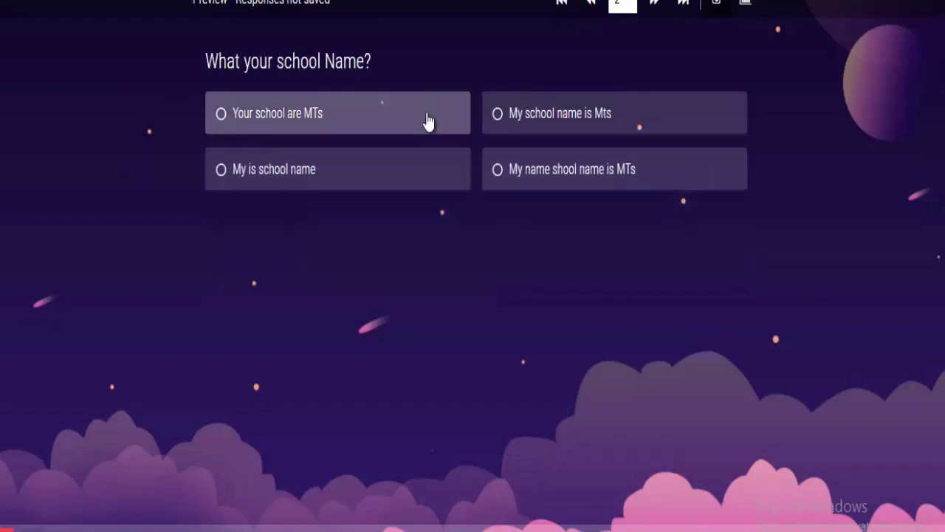
left_click(591, 5)
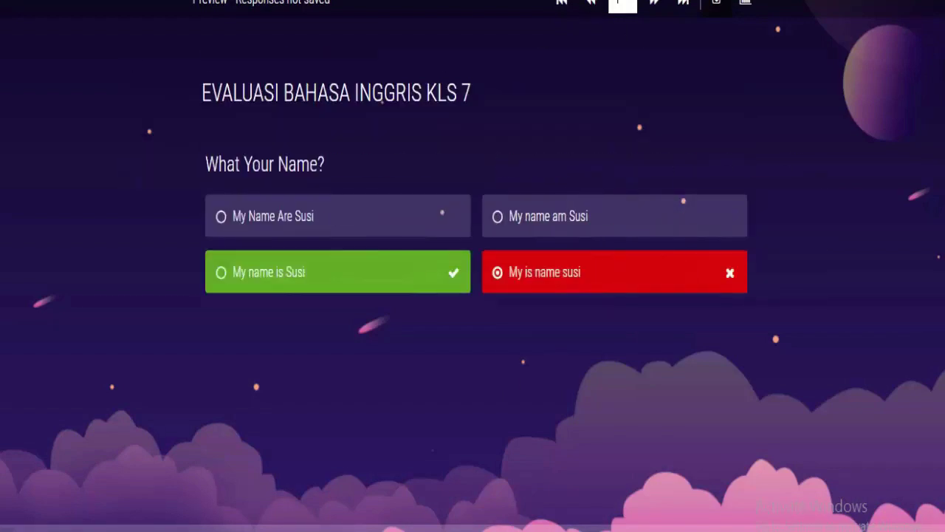
key("Escape")
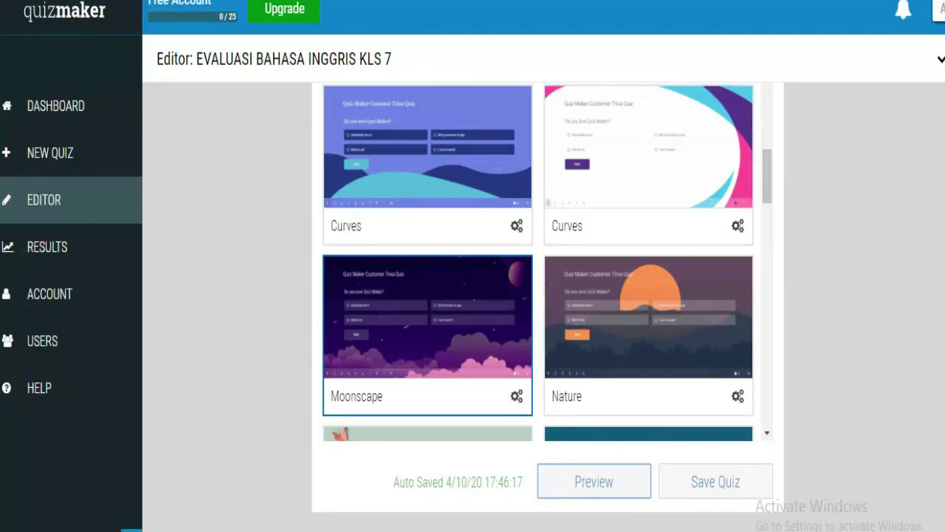
Open the quiz's settings and look through the general quiz options
scroll(547, 306, "up", 5)
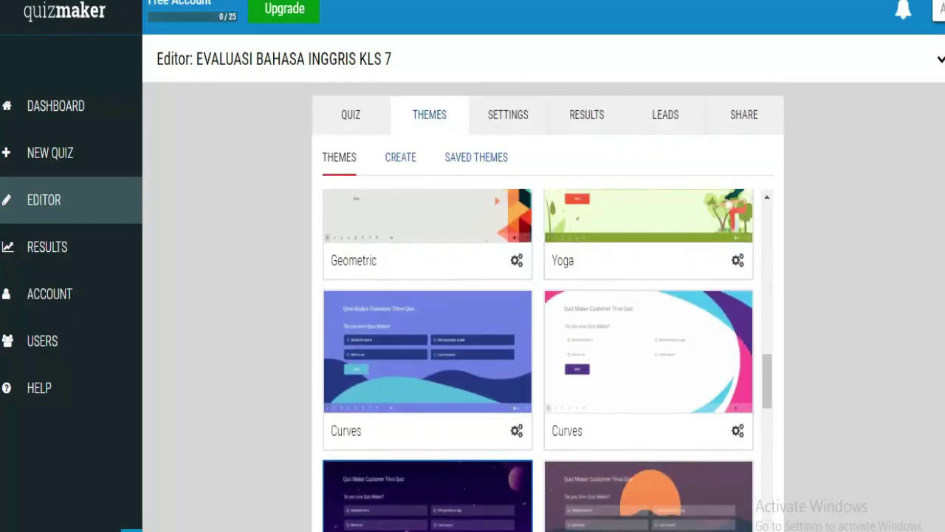
left_click(508, 119)
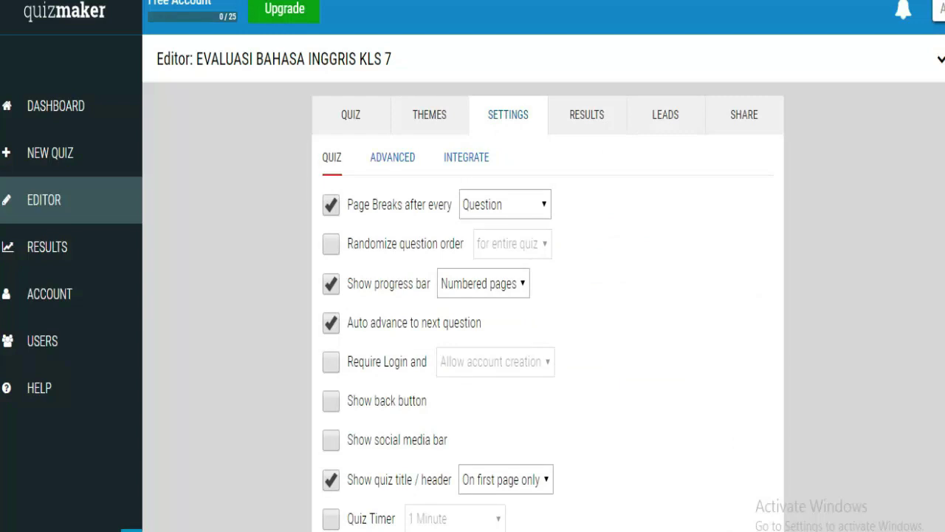
scroll(548, 310, "down", 1)
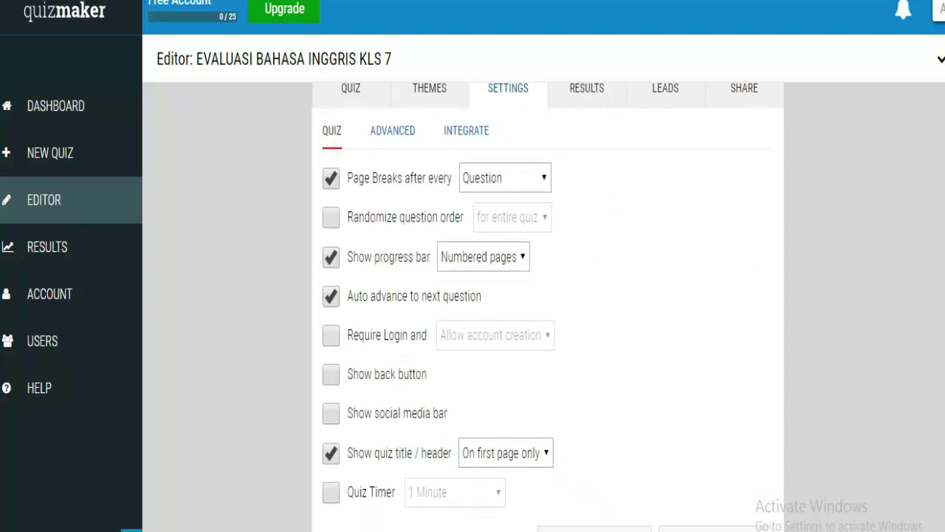
scroll(548, 310, "down", 1)
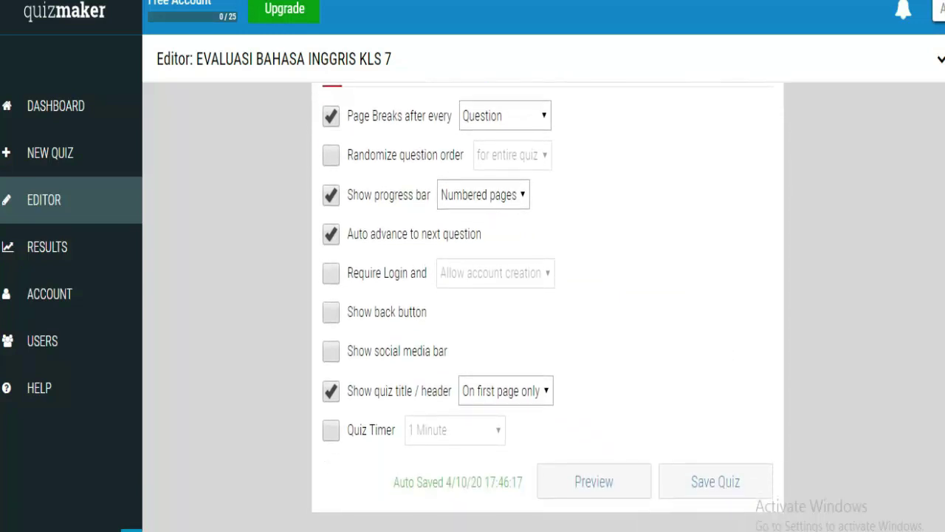
scroll(548, 311, "up", 2)
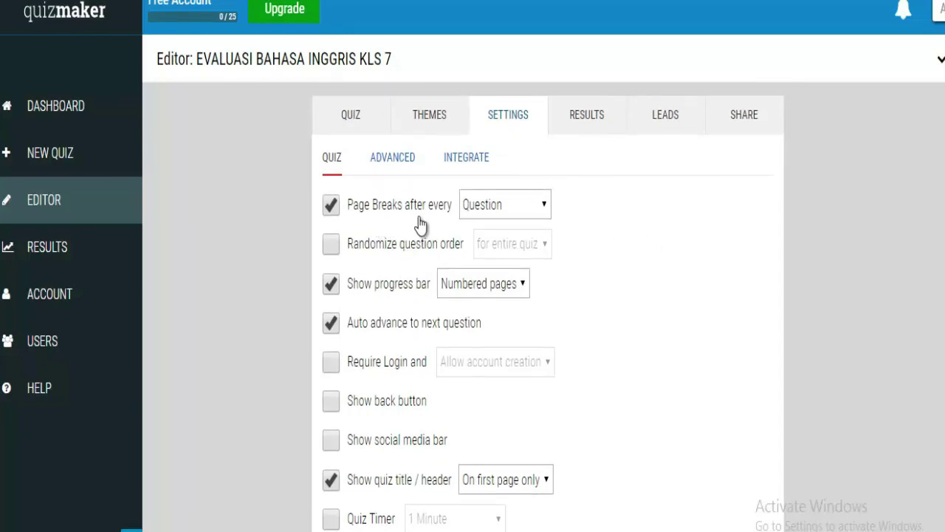
Switch page breaks off and back on, and check which page break intervals are available
left_click(330, 212)
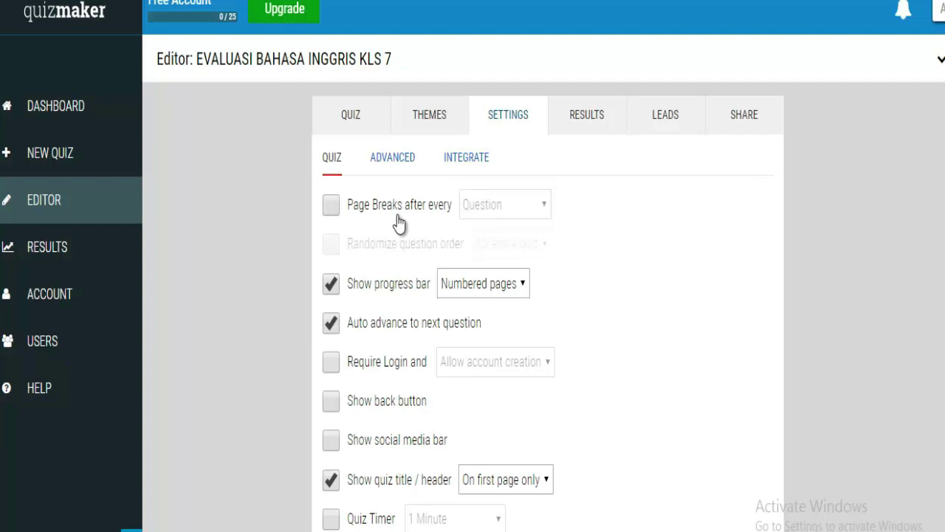
left_click(337, 214)
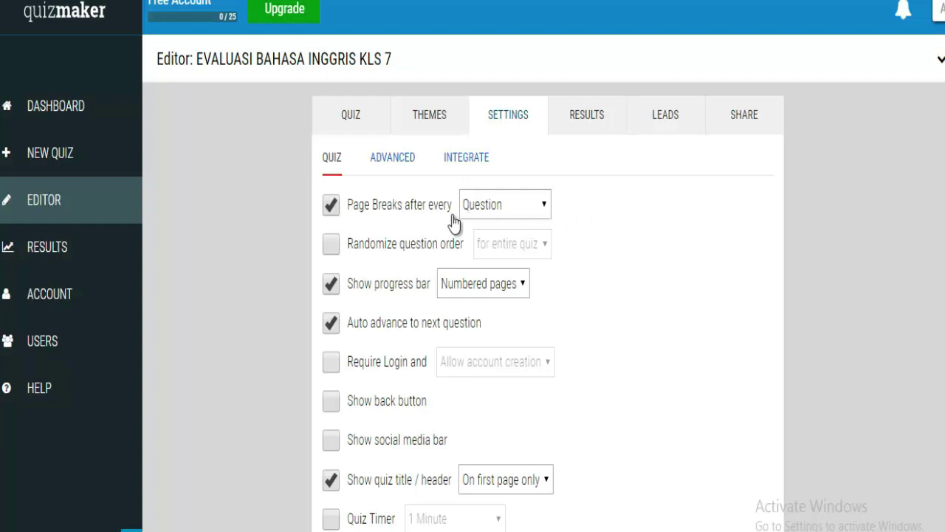
left_click(545, 207)
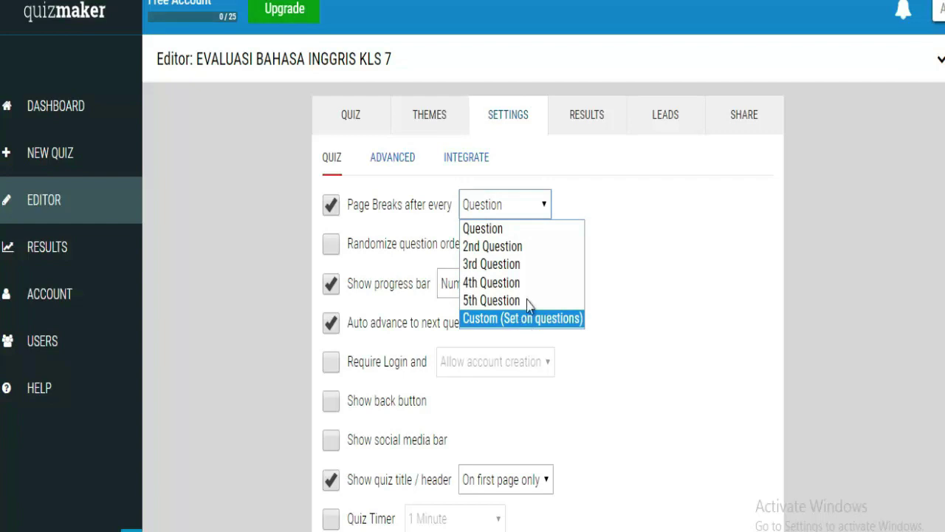
left_click(593, 199)
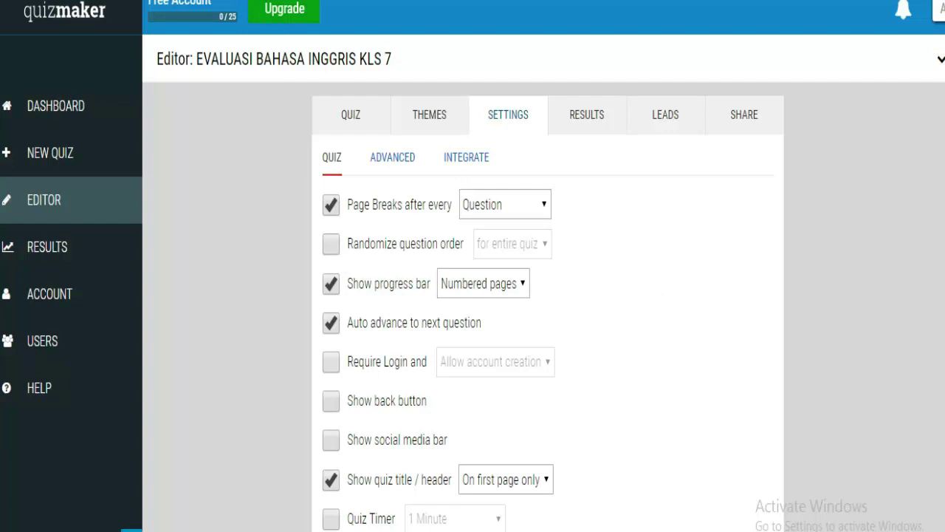
Try the Percent progress style for the progress bar and switch back to Numbered pages
scroll(486, 306, "down", 2)
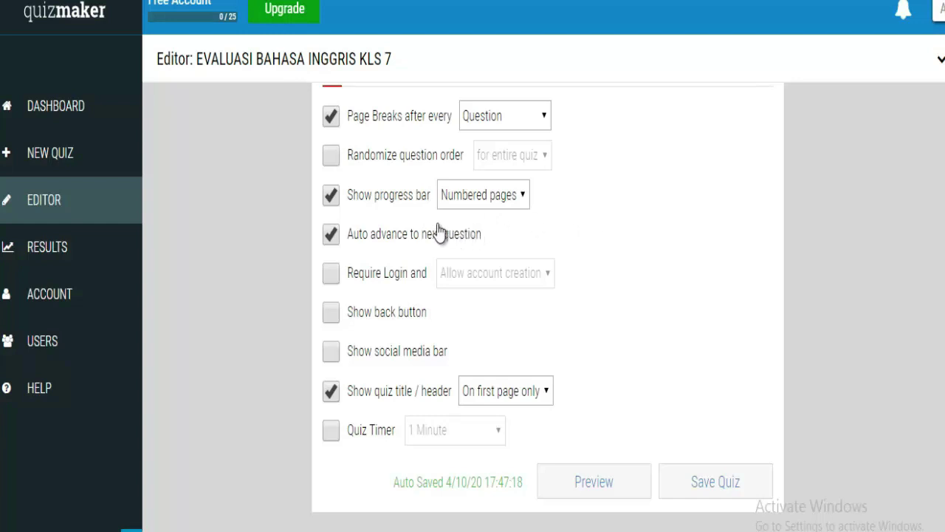
left_click(522, 201)
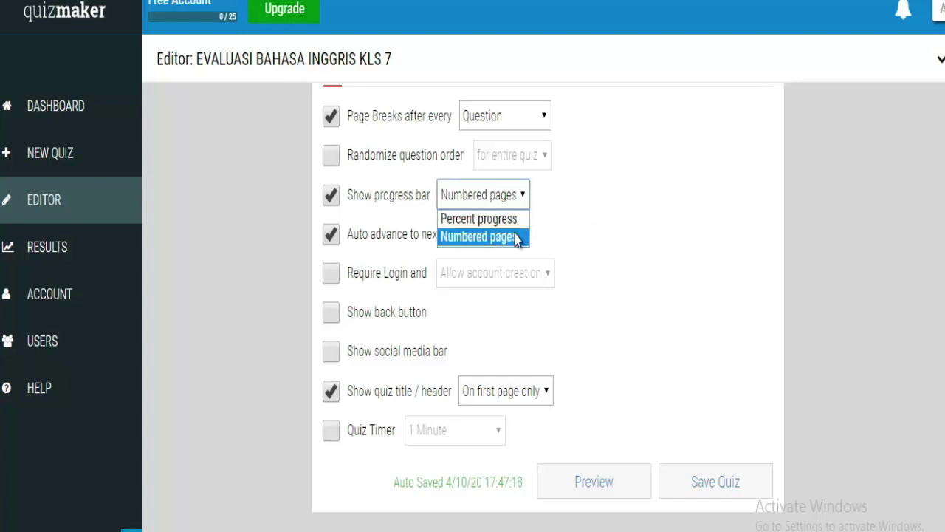
left_click(514, 221)
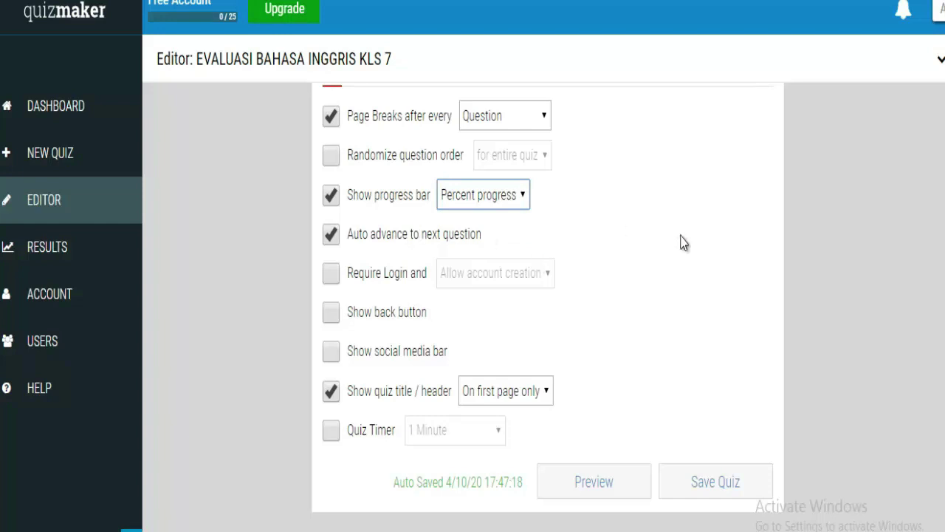
left_click(524, 196)
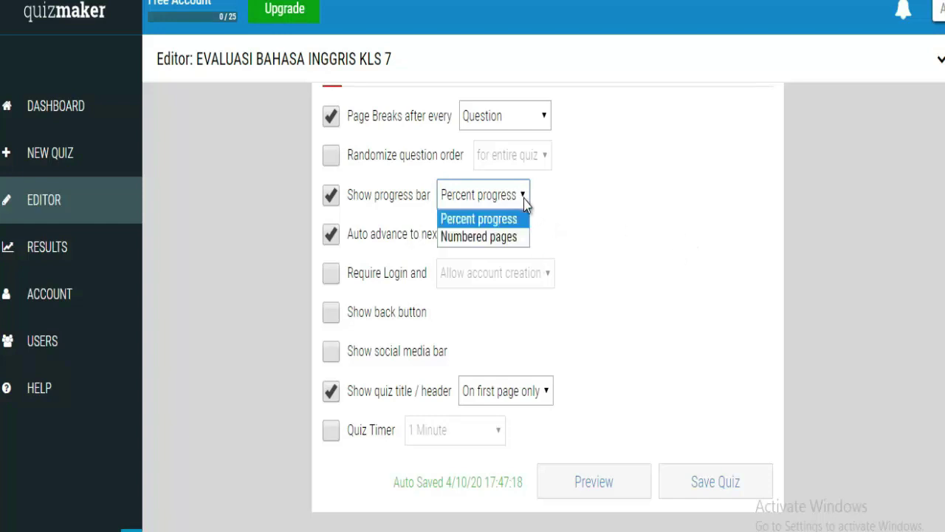
left_click(520, 238)
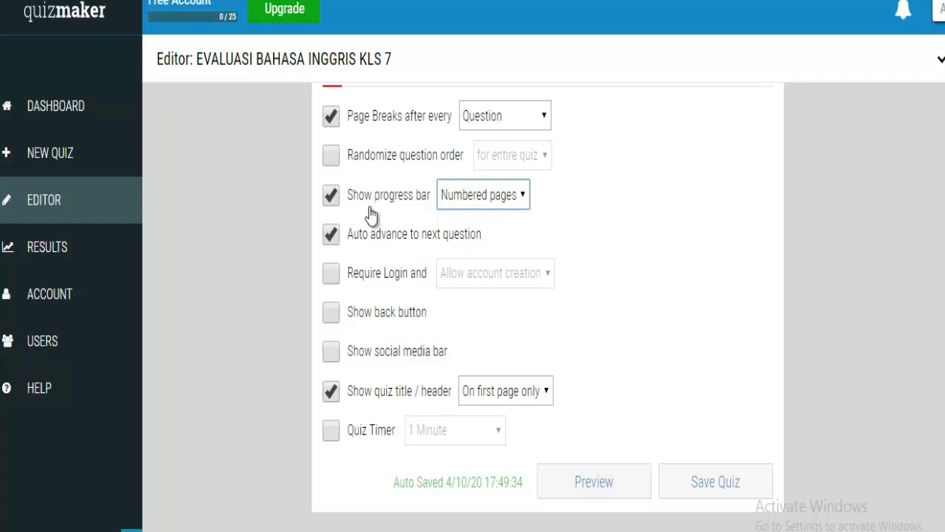
left_click(524, 197)
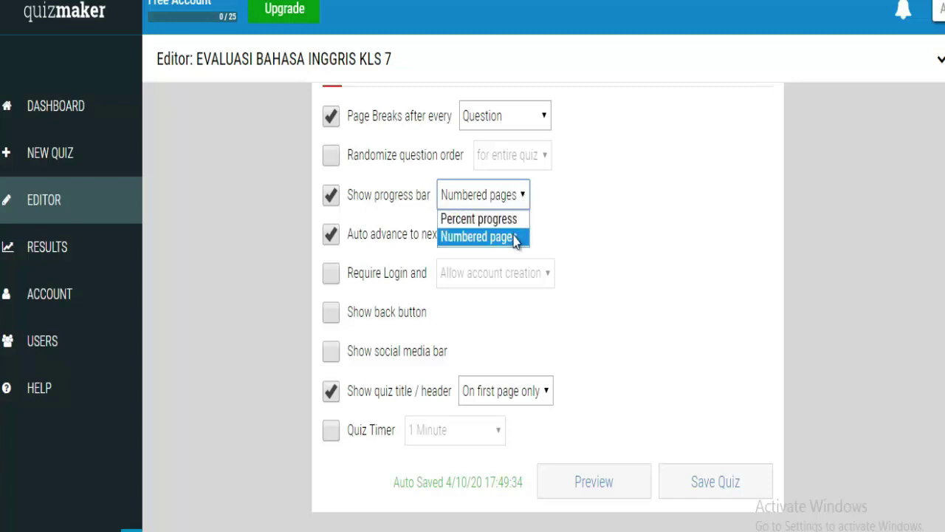
left_click(515, 238)
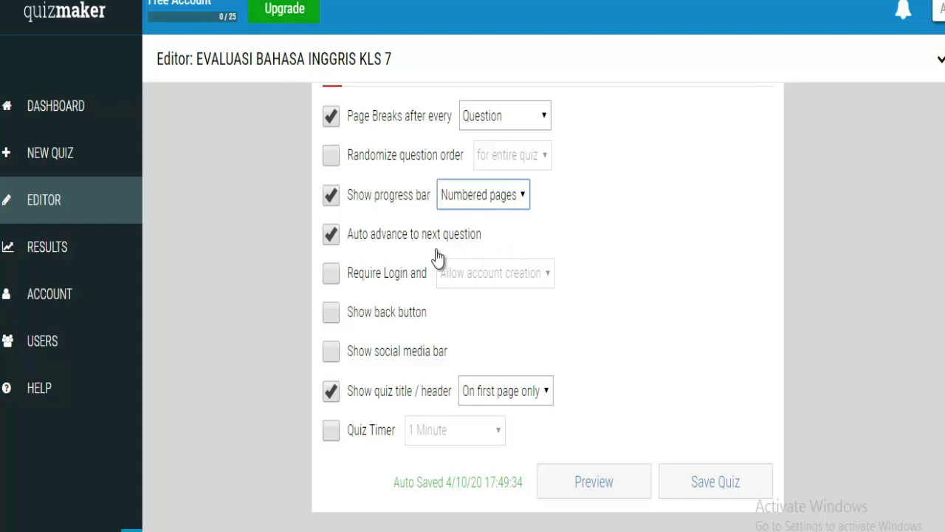
Switch auto advance to the next question off and back on
left_click(330, 238)
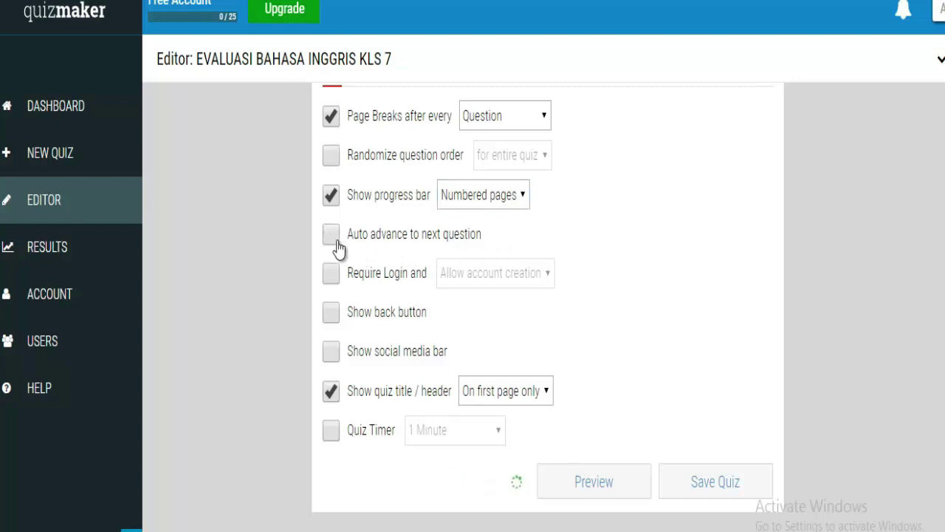
left_click(338, 242)
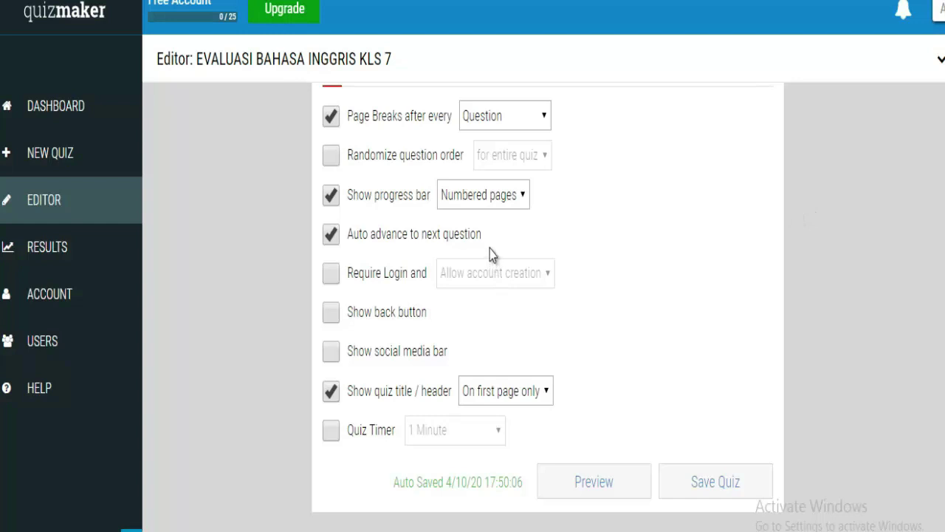
left_click(331, 242)
left_click(330, 242)
Try requiring login, check its account creation choices, try showing the back button, and leave both options off
left_click(332, 281)
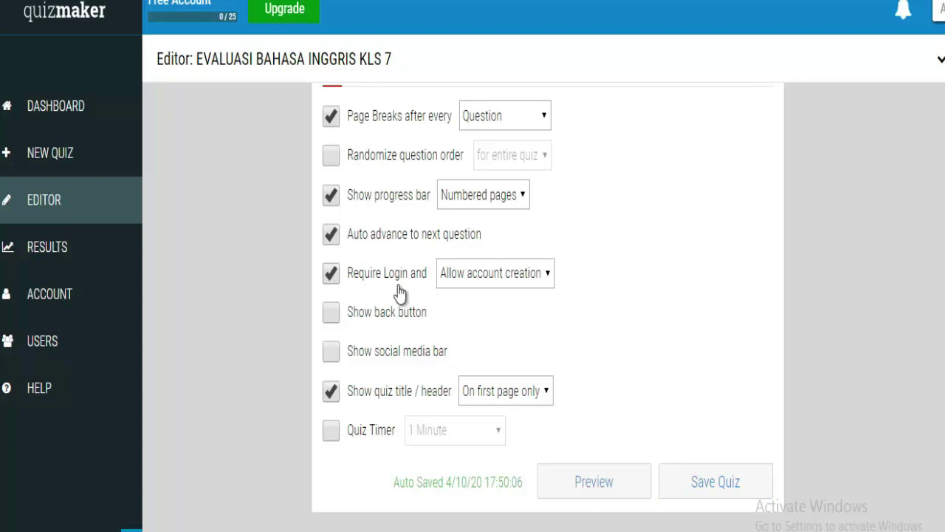
left_click(331, 275)
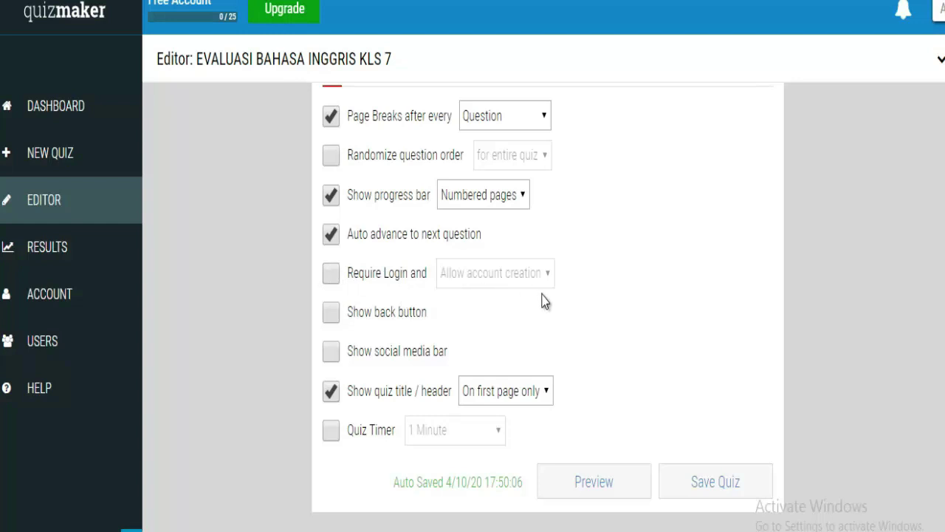
left_click(333, 275)
left_click(546, 275)
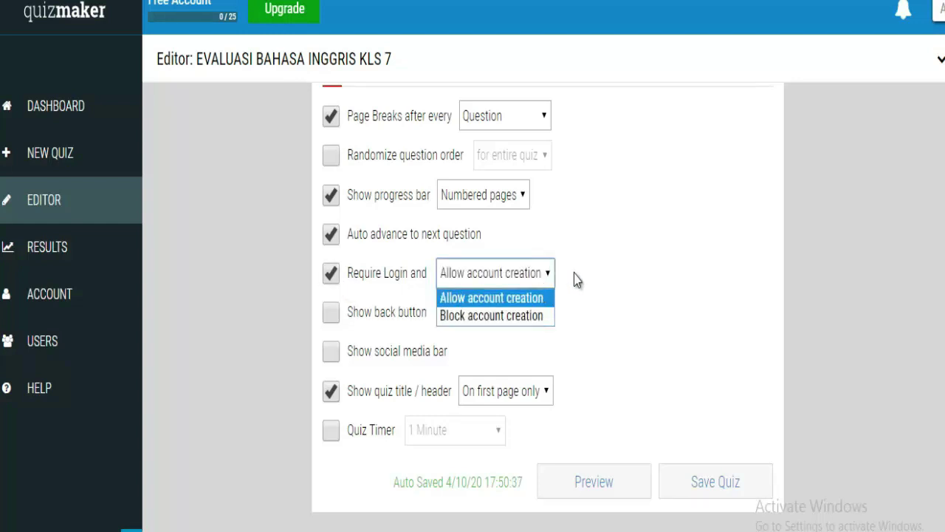
left_click(575, 274)
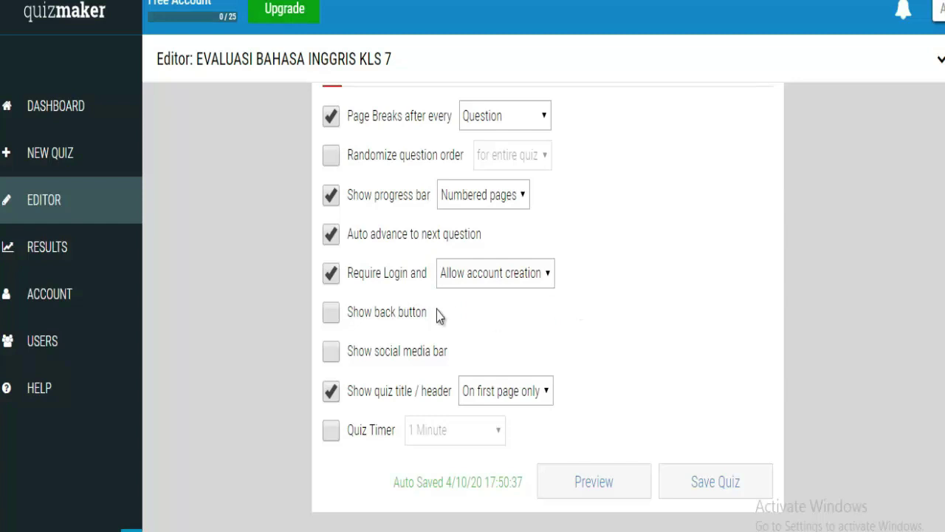
left_click(331, 281)
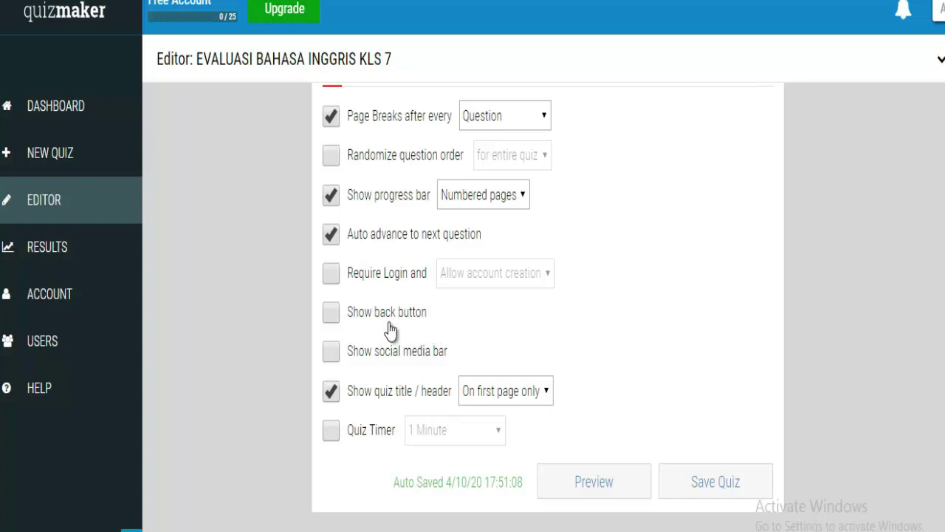
left_click(333, 324)
left_click(333, 323)
Set the quiz title / header to show Always
left_click(548, 400)
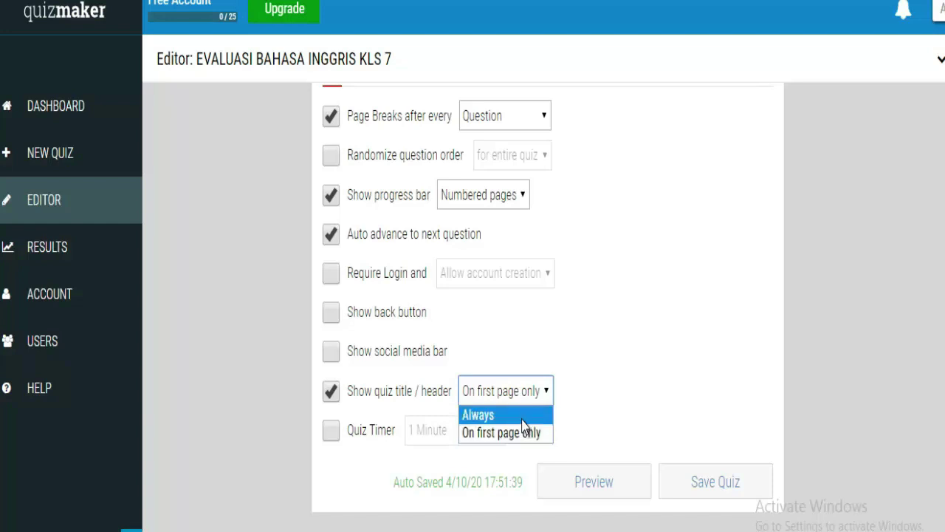
left_click(522, 419)
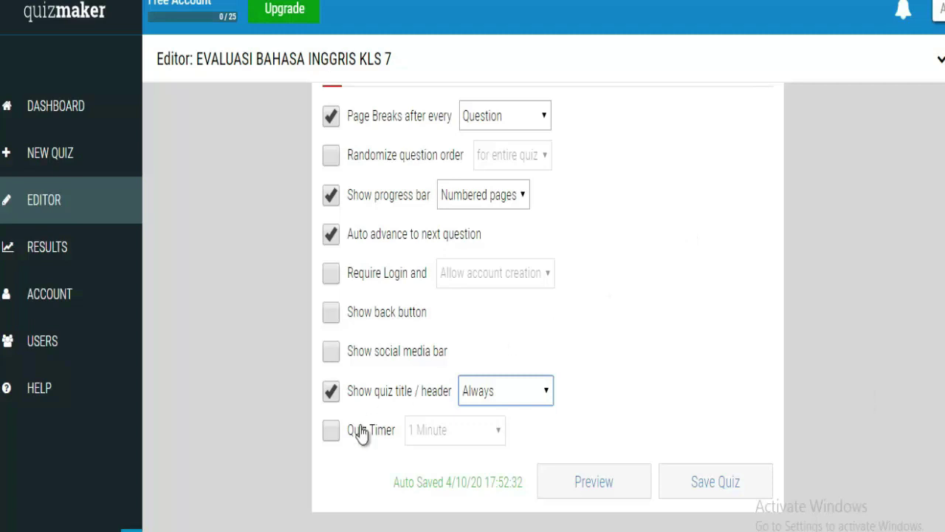
Enable the quiz timer at 1 Minute and save the quiz
left_click(337, 442)
left_click(336, 441)
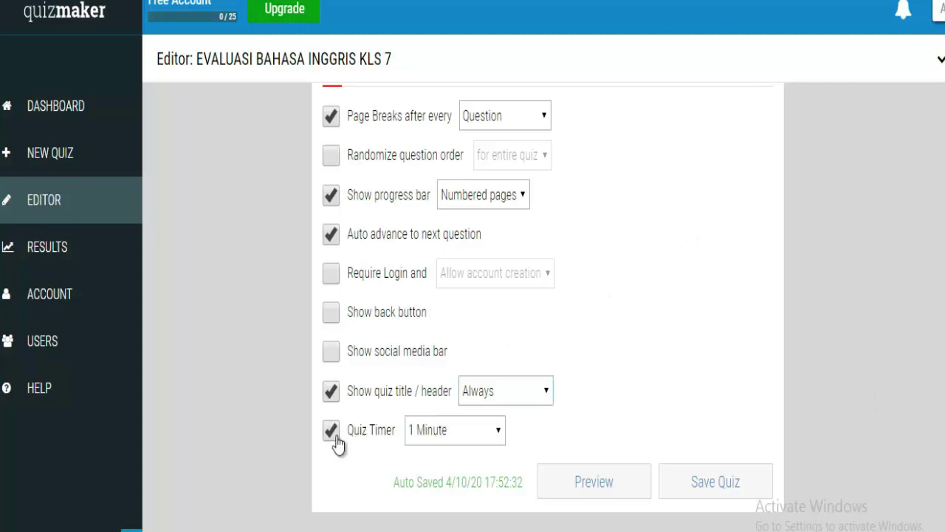
left_click(337, 442)
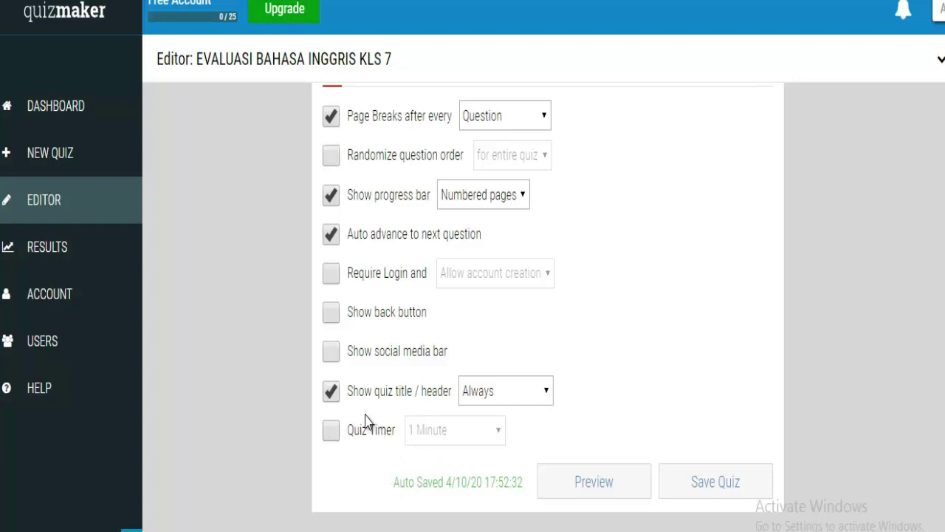
left_click(332, 429)
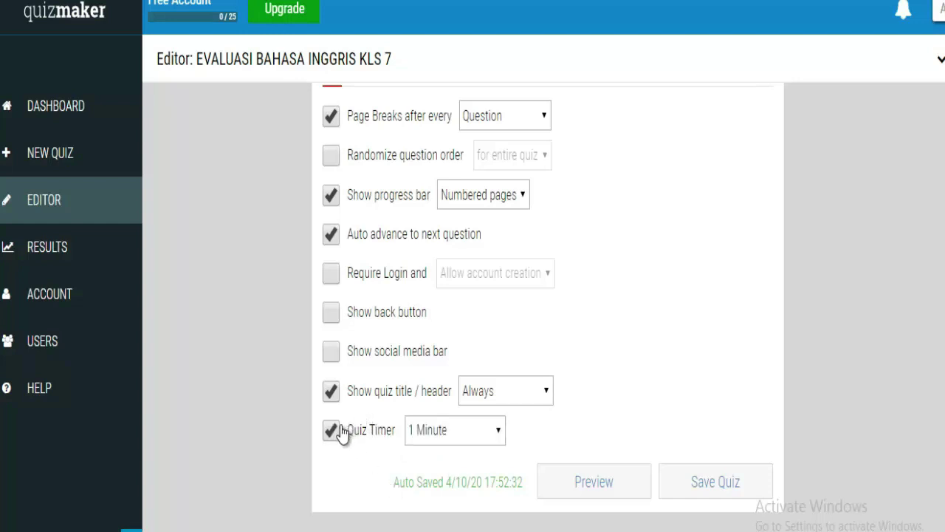
left_click(499, 433)
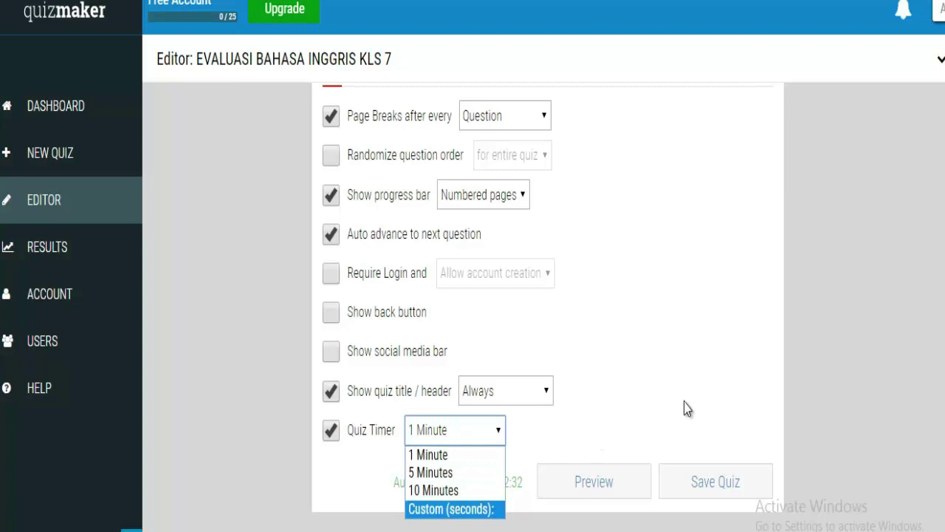
left_click(686, 357)
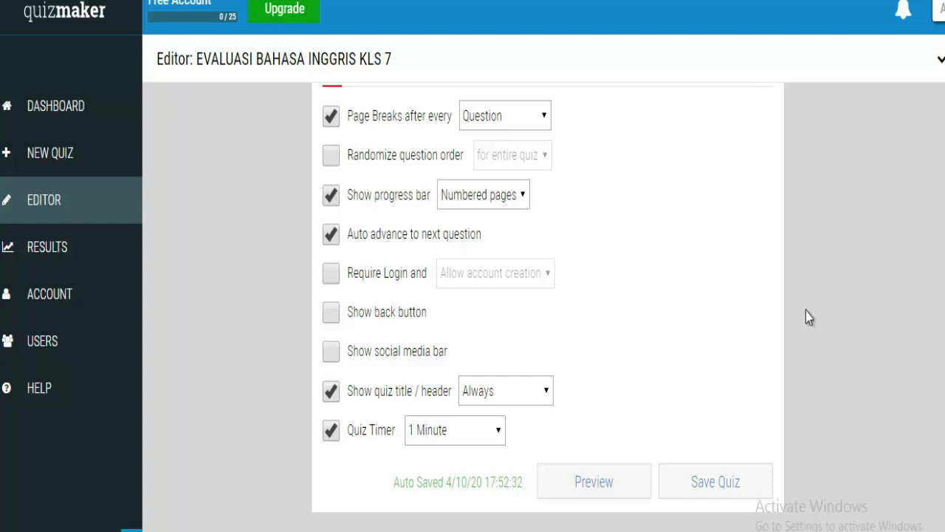
left_click(710, 484)
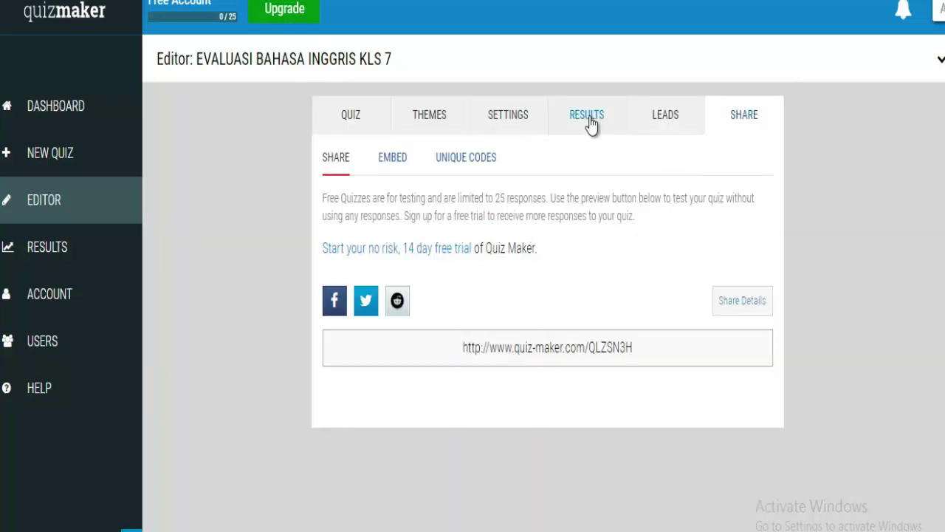
Set the quiz results type to Show a Score or Grade
left_click(589, 118)
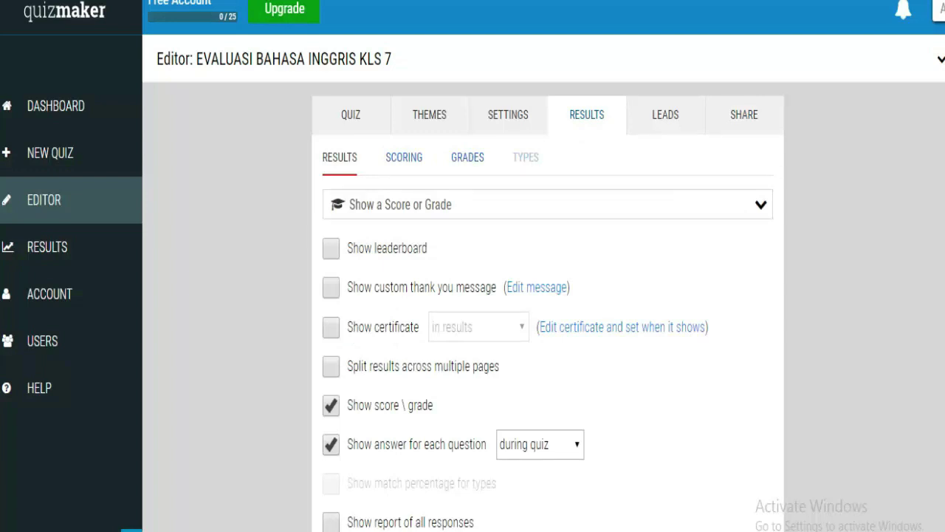
scroll(548, 310, "down", 1)
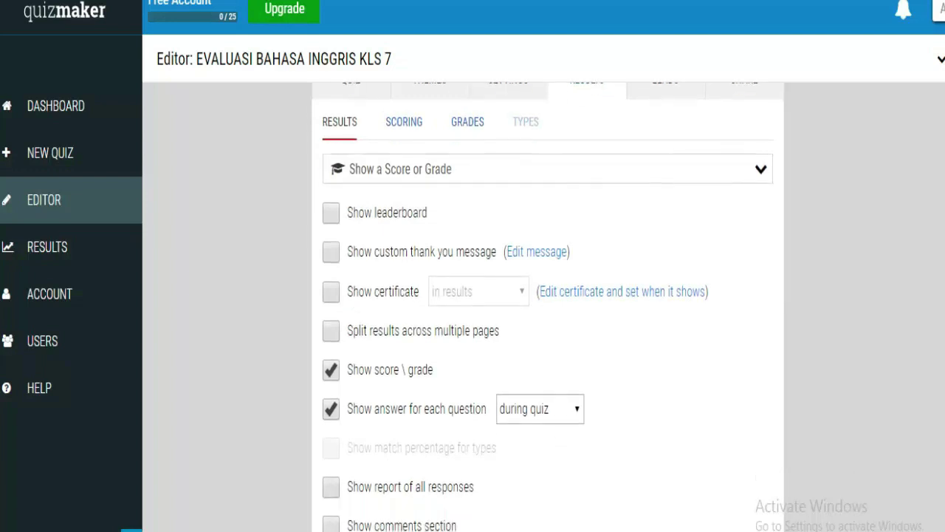
scroll(548, 310, "up", 1)
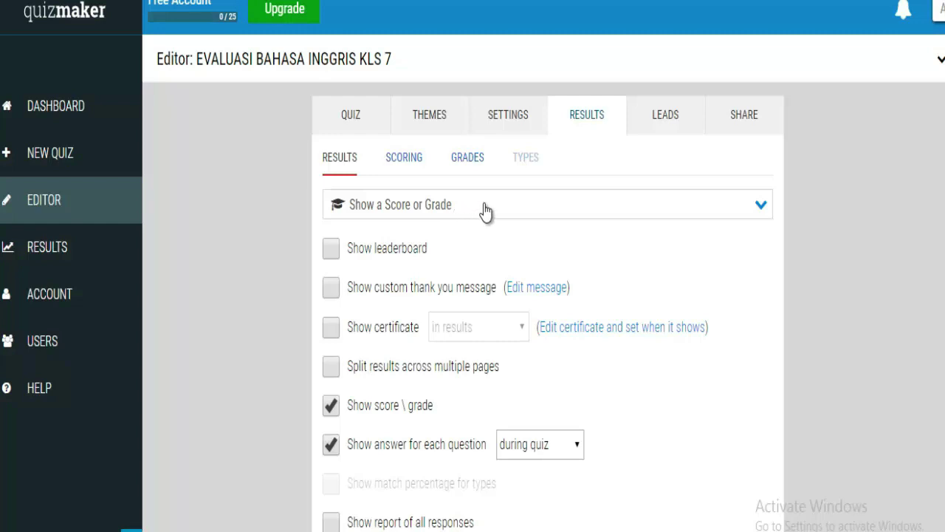
left_click(401, 214)
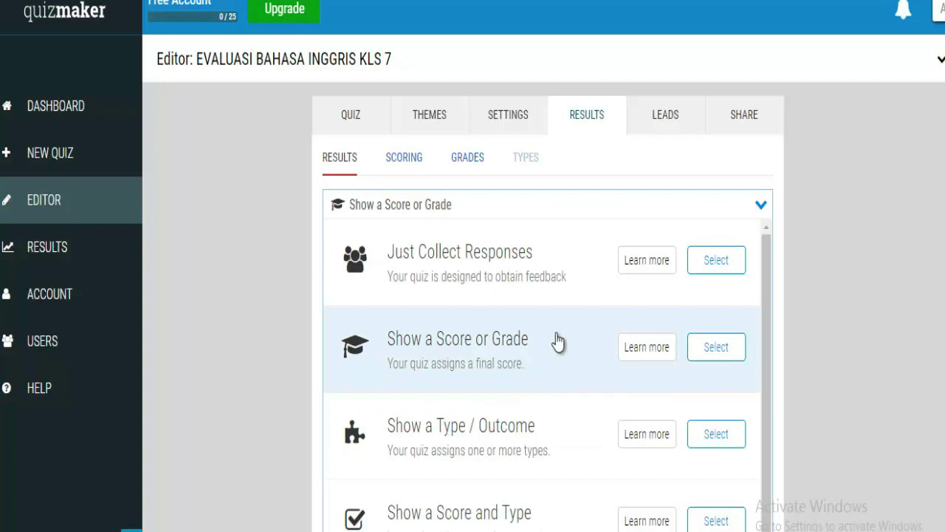
left_click(702, 360)
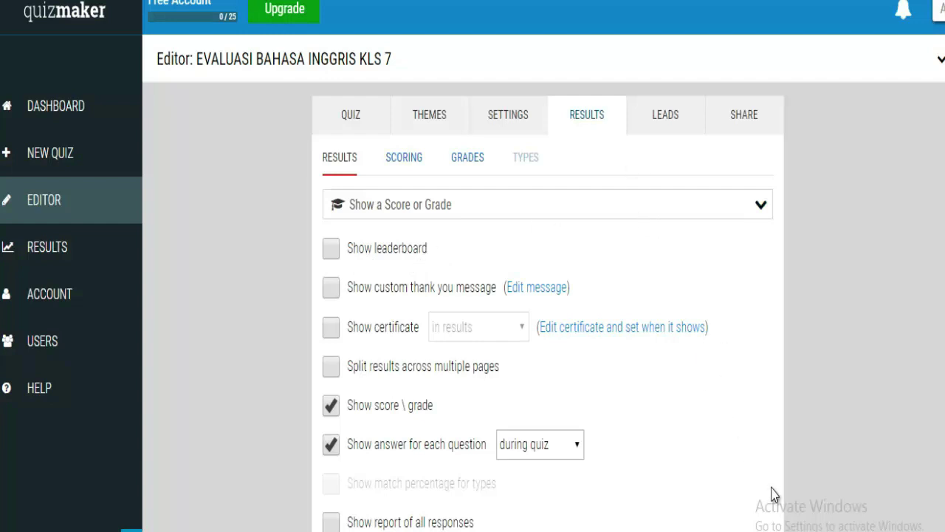
scroll(533, 263, "down", 2)
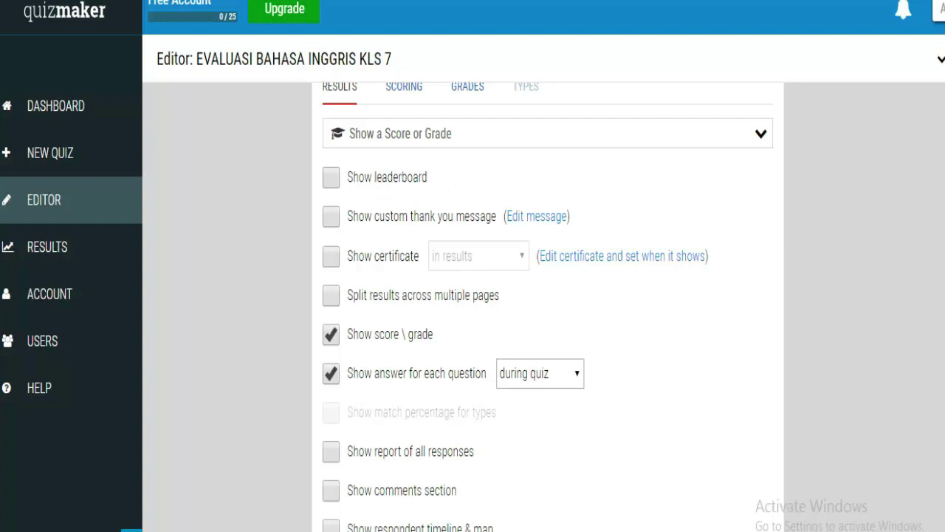
scroll(548, 307, "up", 1)
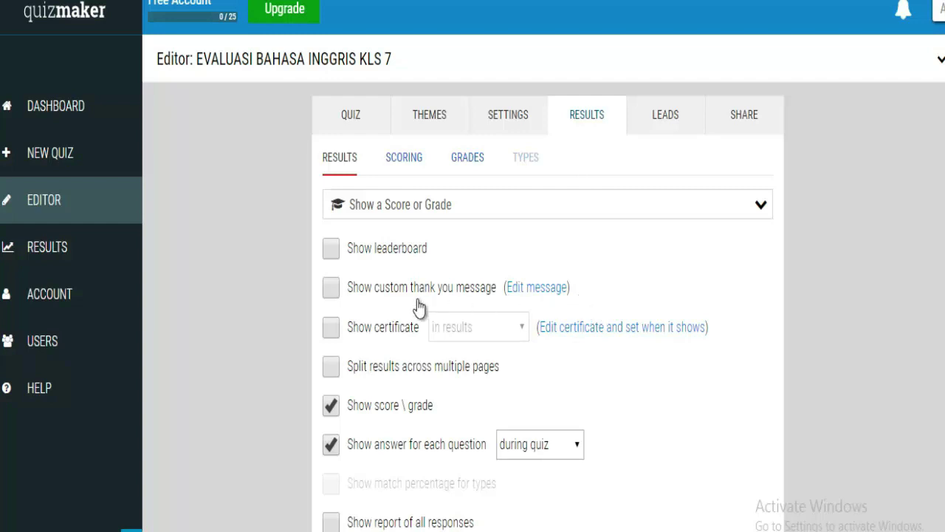
Enable the custom thank you message and replace its heading with Terima Kasih
left_click(332, 289)
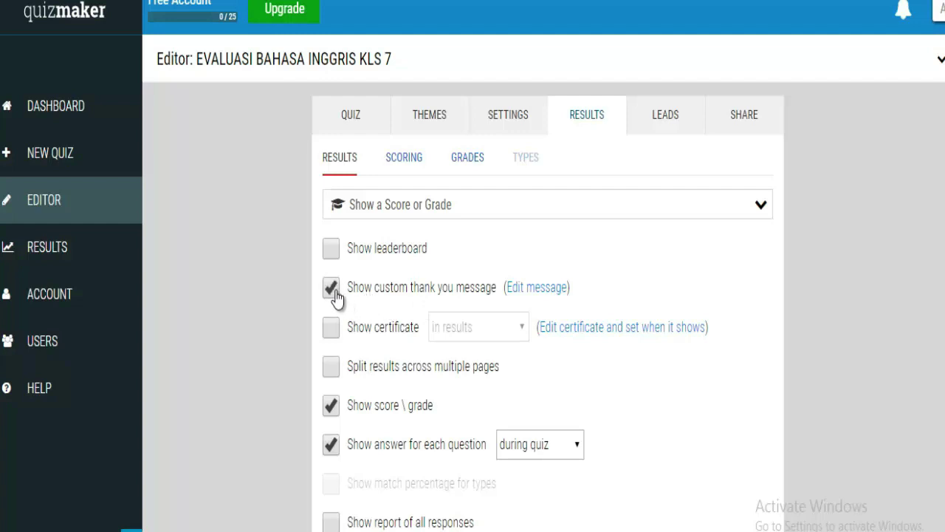
left_click(531, 294)
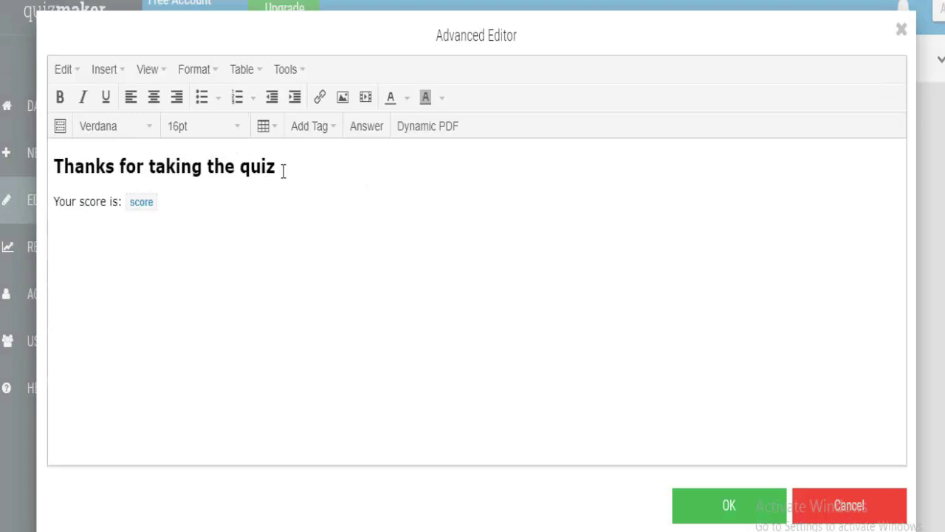
key("BackSpace")
key("BackSpace")
key("BackSpace")
key("BackSpace")
key("BackSpace")
key("BackSpace")
key("BackSpace")
key("BackSpace")
key("BackSpace")
key("BackSpace")
key("BackSpace")
key("BackSpace")
key("BackSpace")
key("BackSpace")
key("BackSpace")
key("BackSpace")
key("BackSpace")
key("BackSpace")
key("BackSpace")
key("BackSpace")
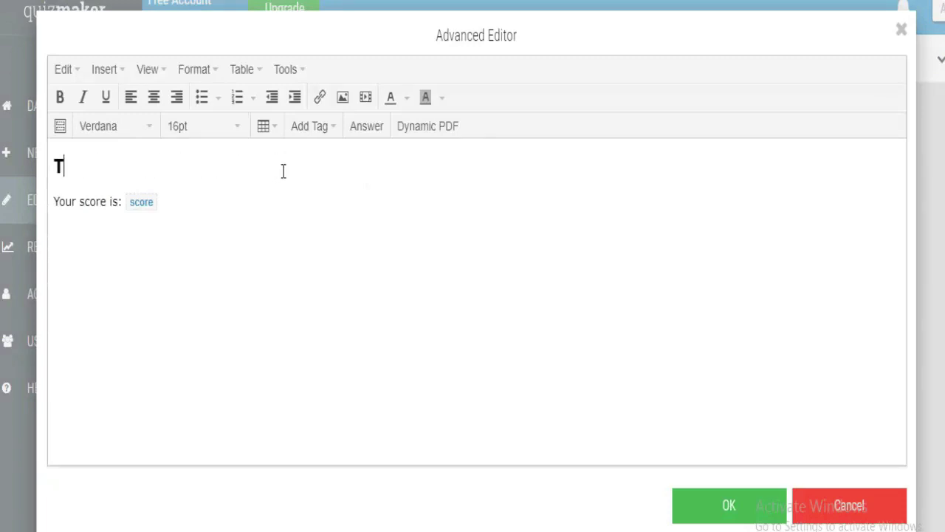
type("erim")
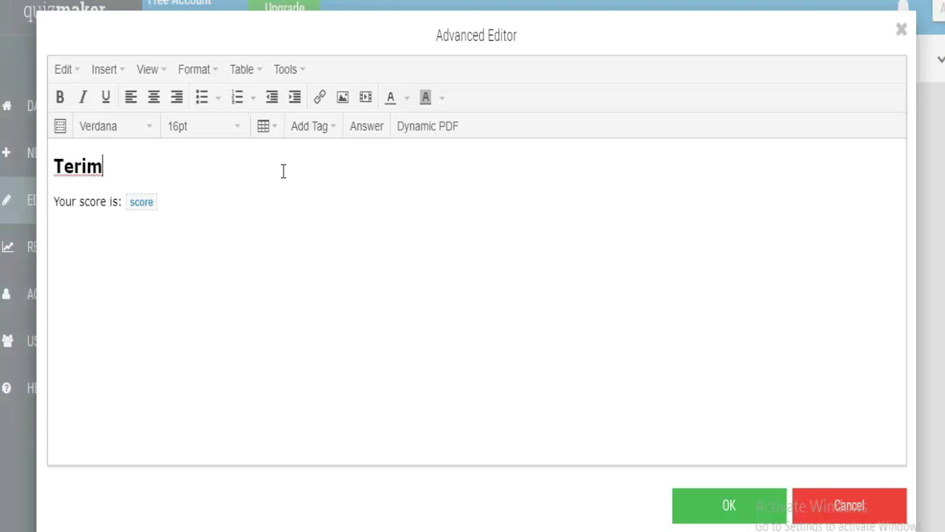
type("A")
key("BackSpace")
type("a Kasih")
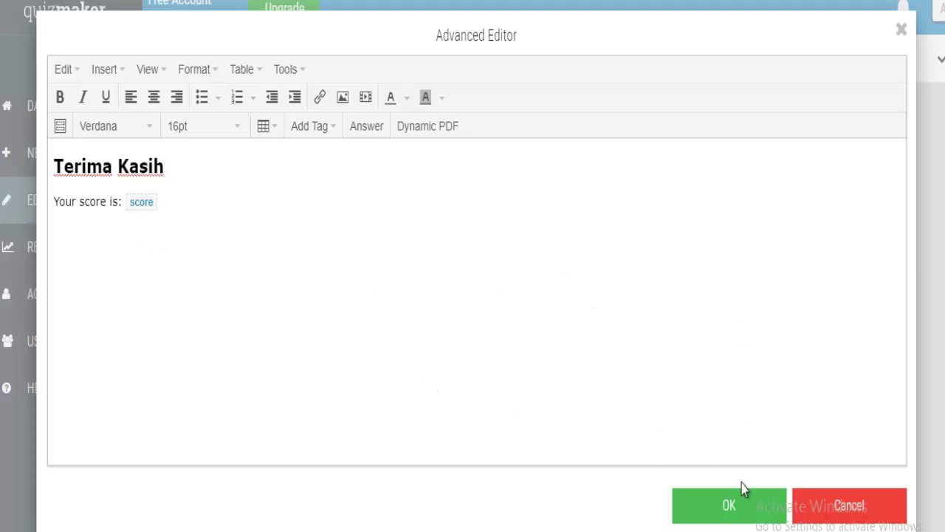
left_click(725, 517)
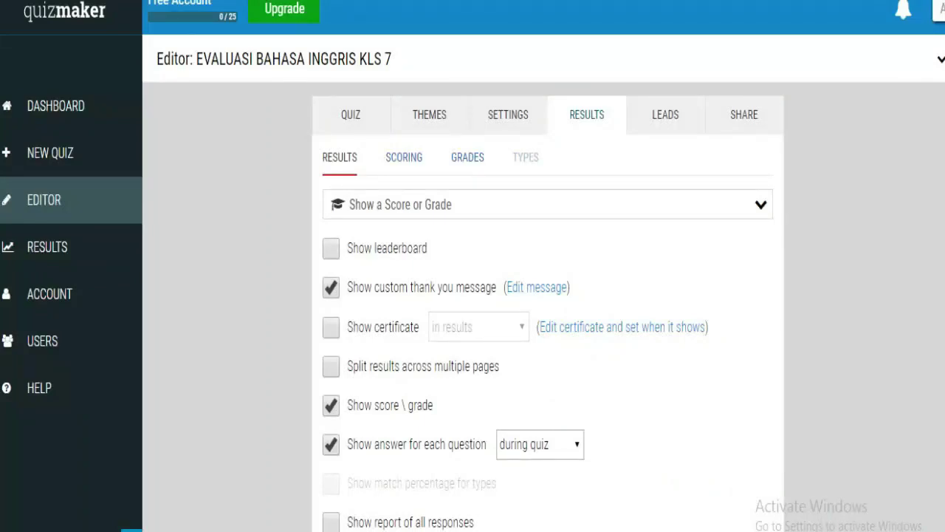
Try showing a certificate for the quiz and look over its text fields in the certificate editor
scroll(548, 307, "down", 1)
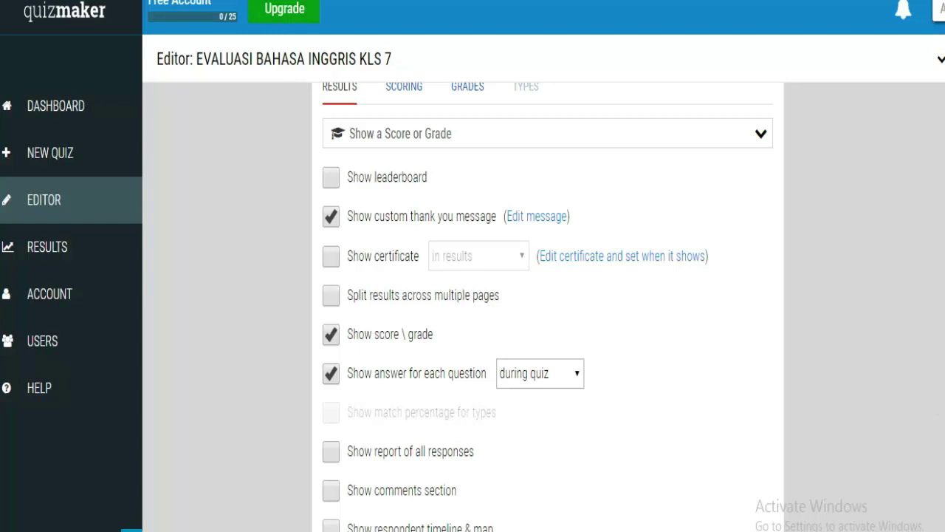
scroll(548, 306, "down", 1)
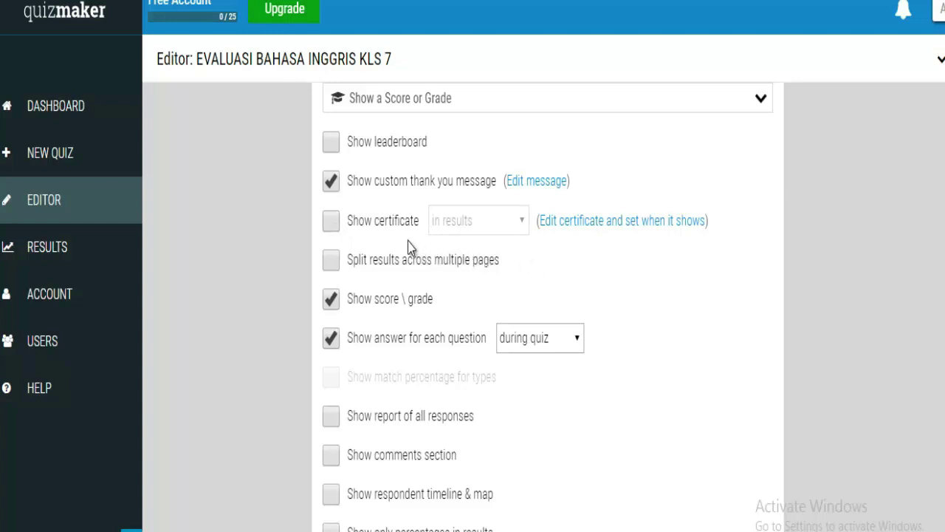
left_click(331, 221)
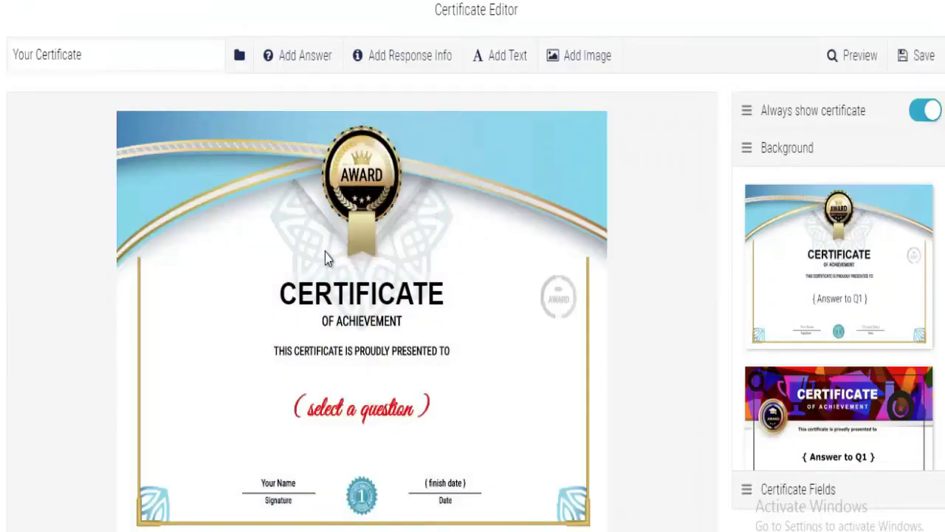
left_click(306, 391)
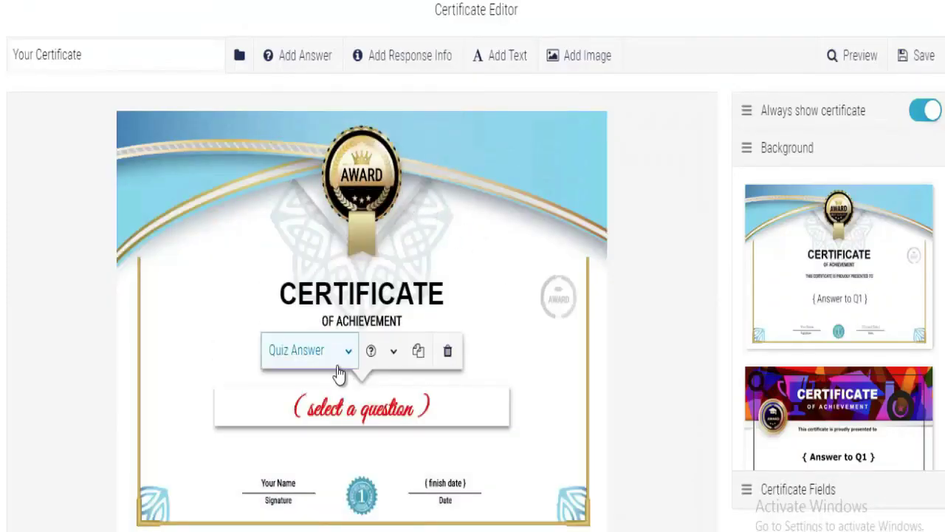
left_click(351, 319)
left_click(393, 179)
left_click(386, 294)
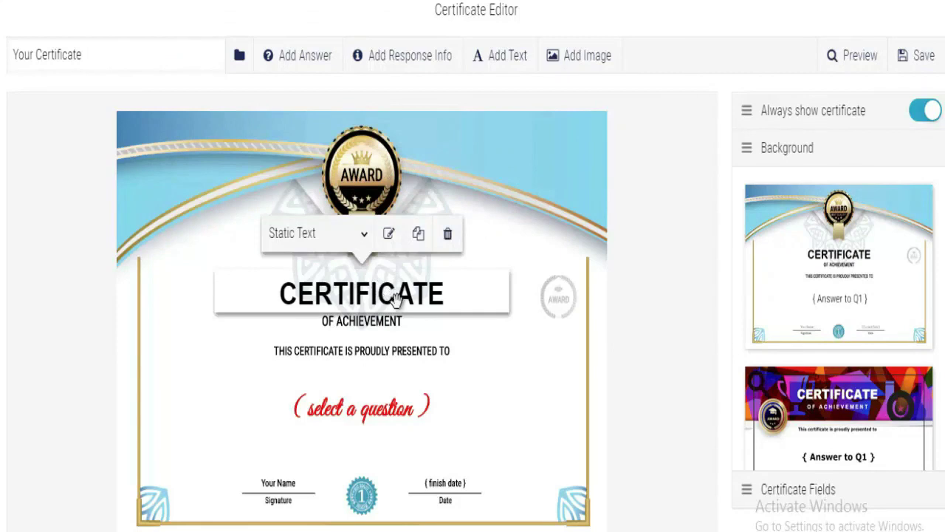
left_click(374, 322)
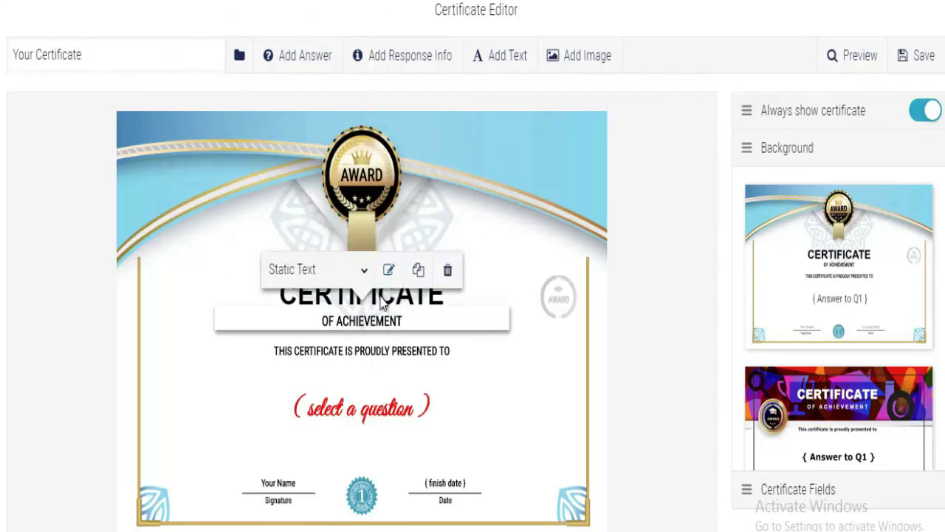
left_click(341, 351)
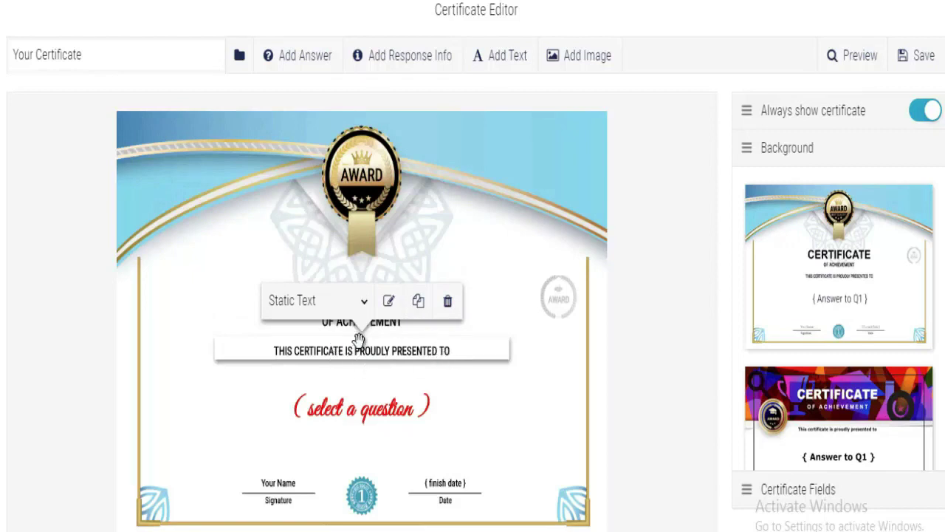
left_click(430, 390)
left_click(469, 321)
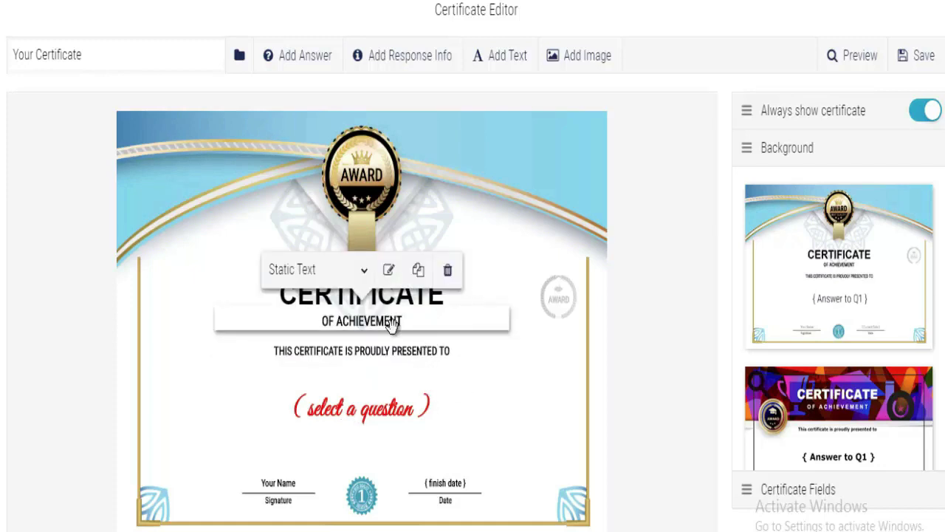
Try replacing the OF ACHIEVEMENT line under the certificate's title with BAHASA INGGRIS
left_click(351, 322)
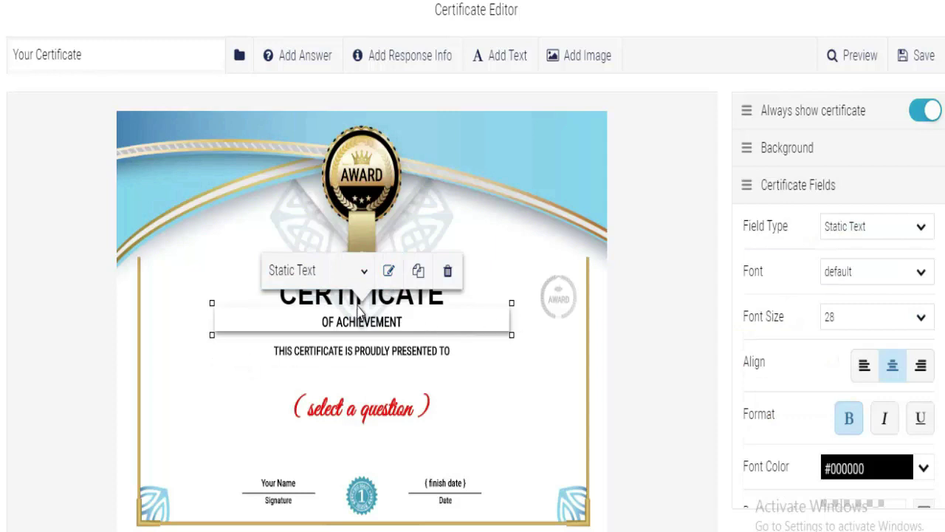
left_click(389, 272)
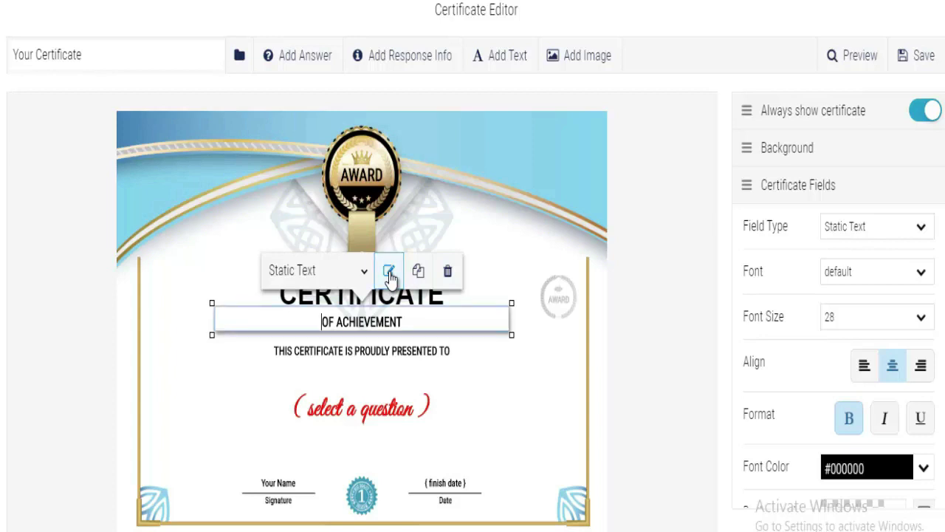
left_click(405, 325)
key("BackSpace")
key("BackSpace")
key("BackSpace")
key("BackSpace")
key("BackSpace")
key("BackSpace")
key("BackSpace")
key("BackSpace")
key("BackSpace")
key("BackSpace")
key("BackSpace")
key("BackSpace")
key("BackSpace")
key("BackSpace")
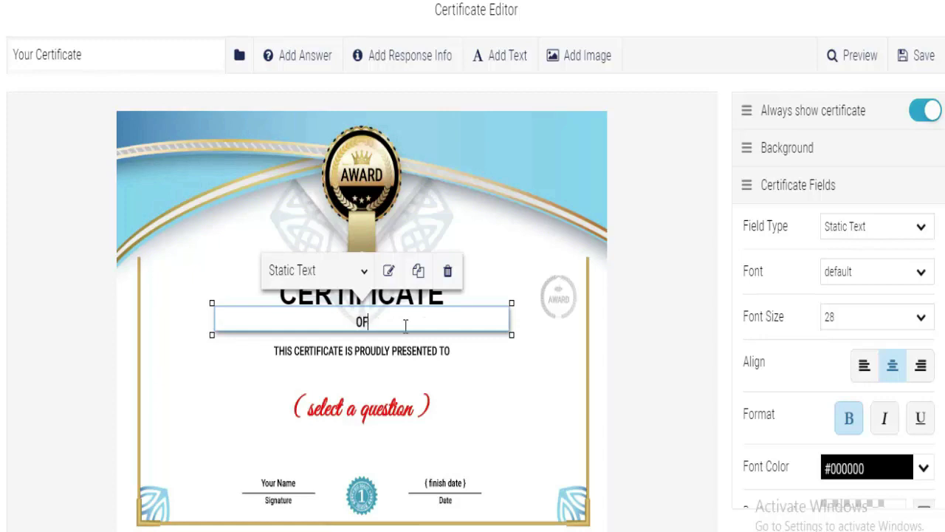
type("ba")
key("BackSpace")
key("BackSpace")
type("BAHASA INGGRIS")
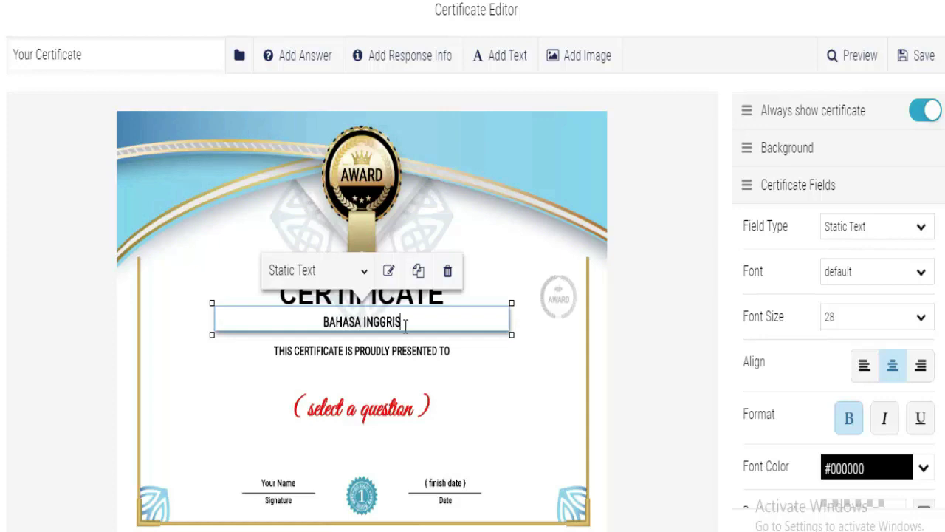
left_click(645, 396)
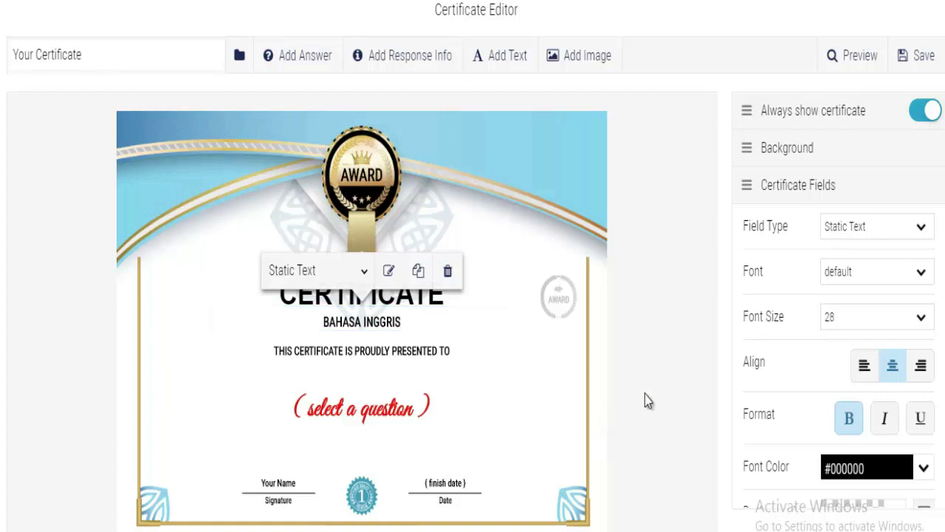
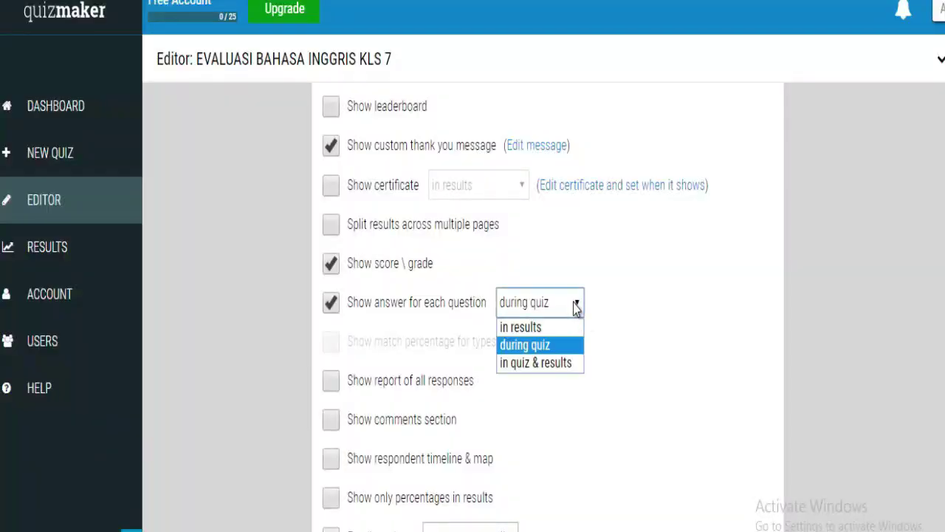
Leave the answer for each question showing during quiz and review the remaining results options
left_click(645, 227)
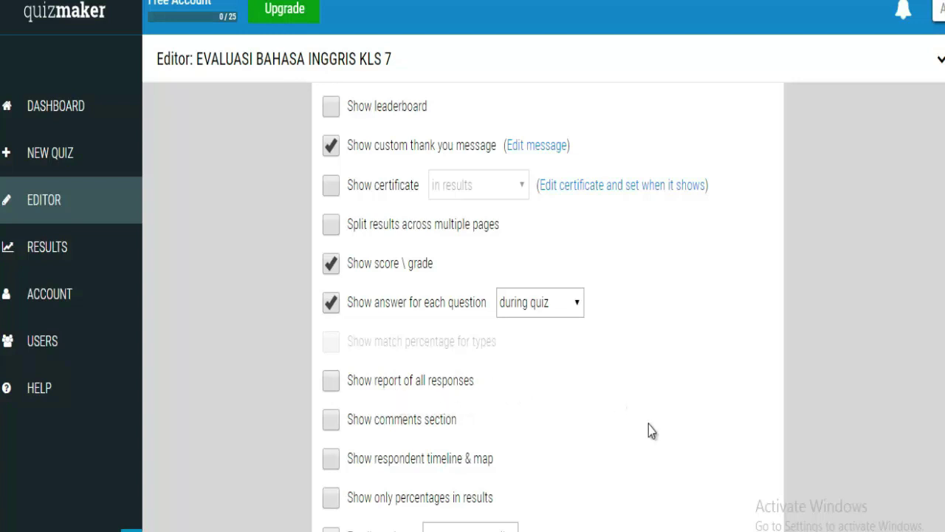
scroll(515, 313, "down", 2)
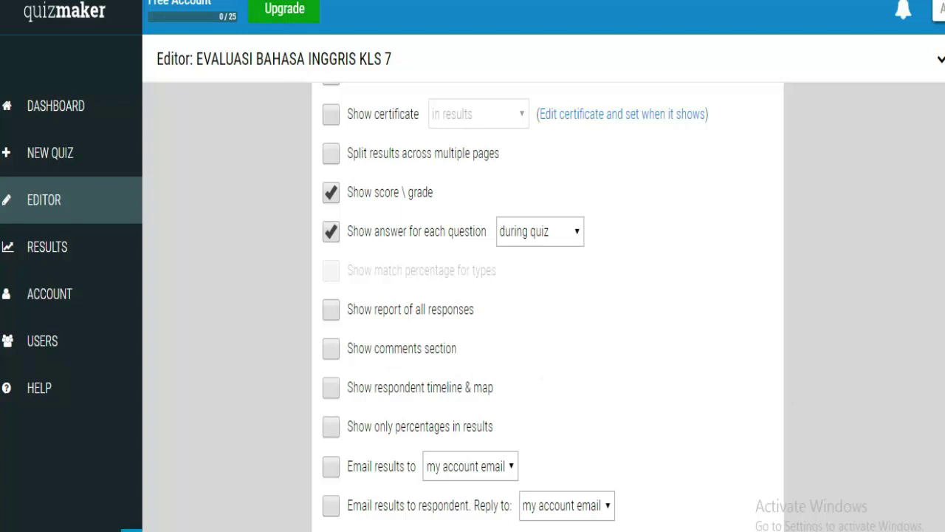
scroll(548, 307, "down", 1)
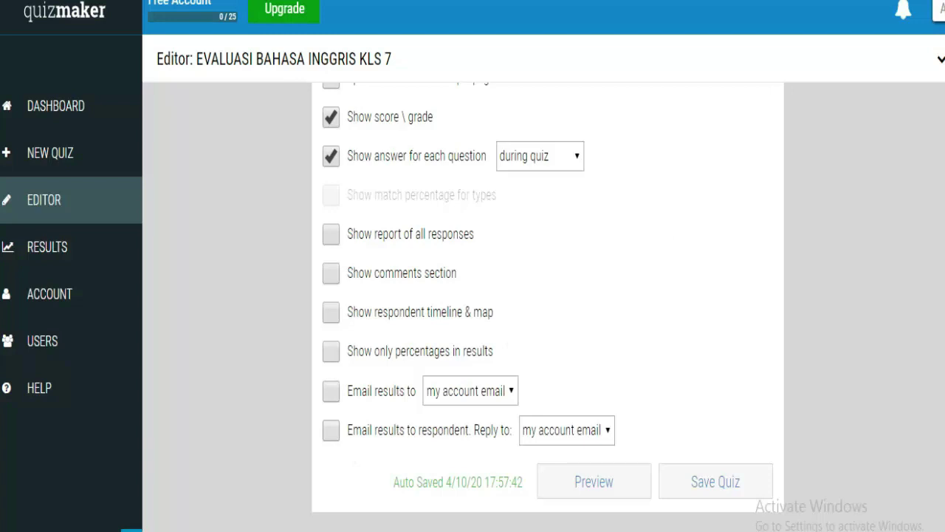
scroll(584, 222, "up", 4)
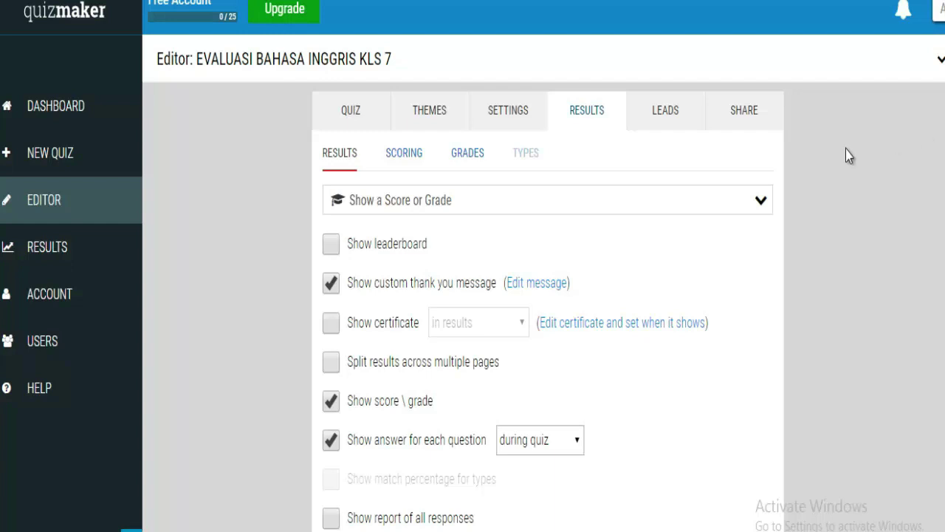
Turn on Lead Capture and open its email address question text for editing
left_click(666, 115)
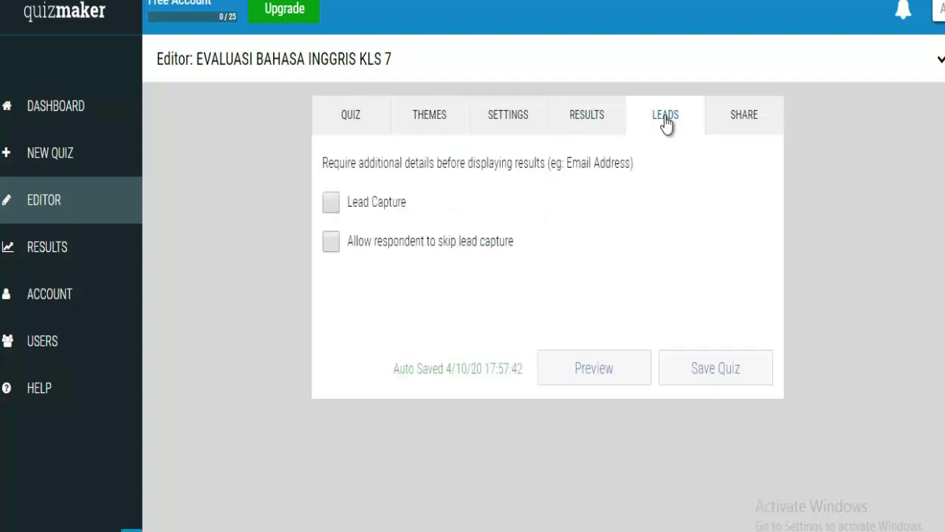
left_click(331, 204)
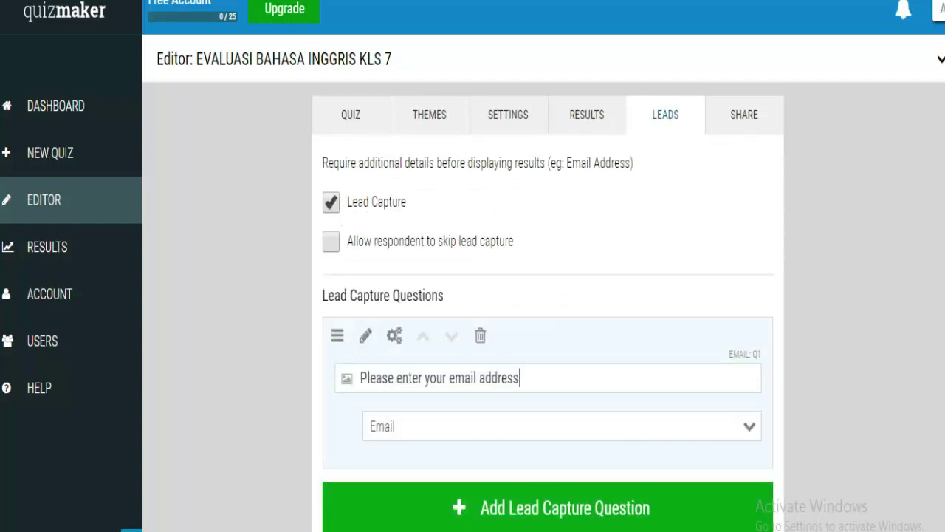
scroll(549, 311, "down", 1)
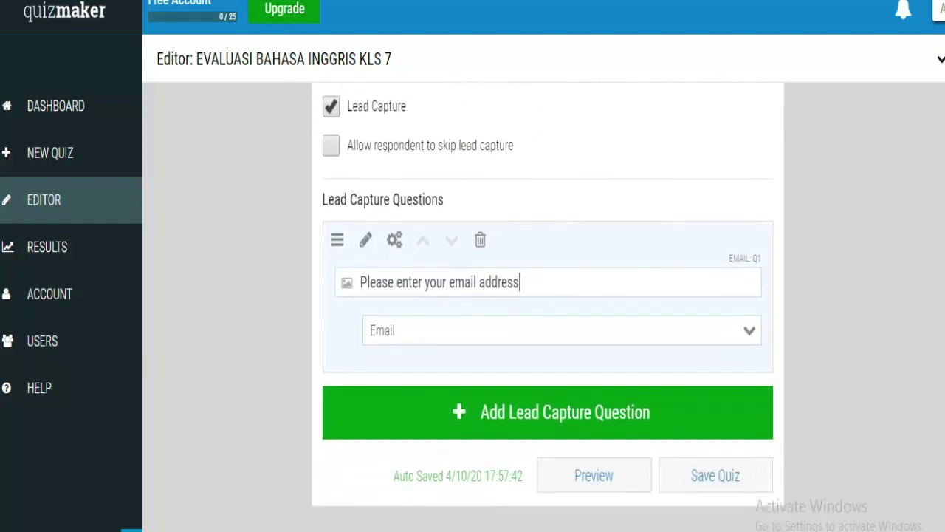
left_click(529, 279)
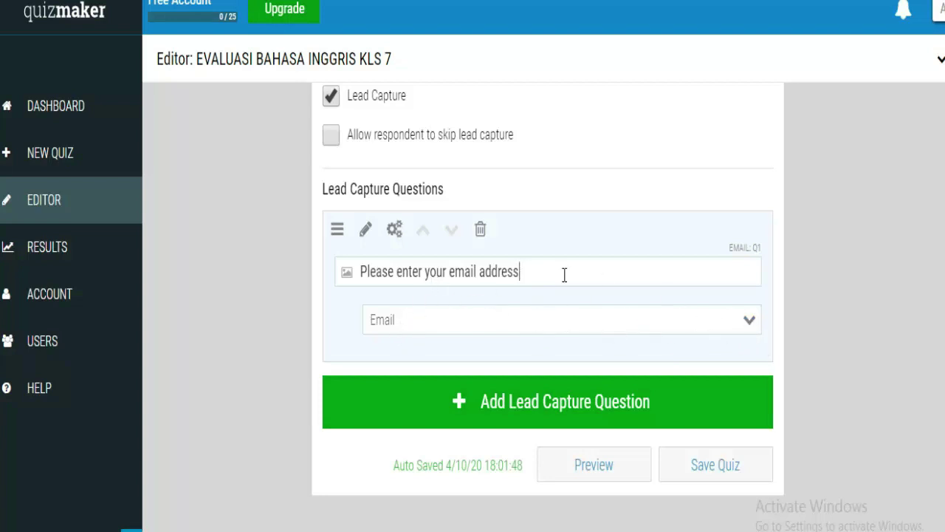
Change the answer type of the lead capture question from Email to Name
left_click(753, 330)
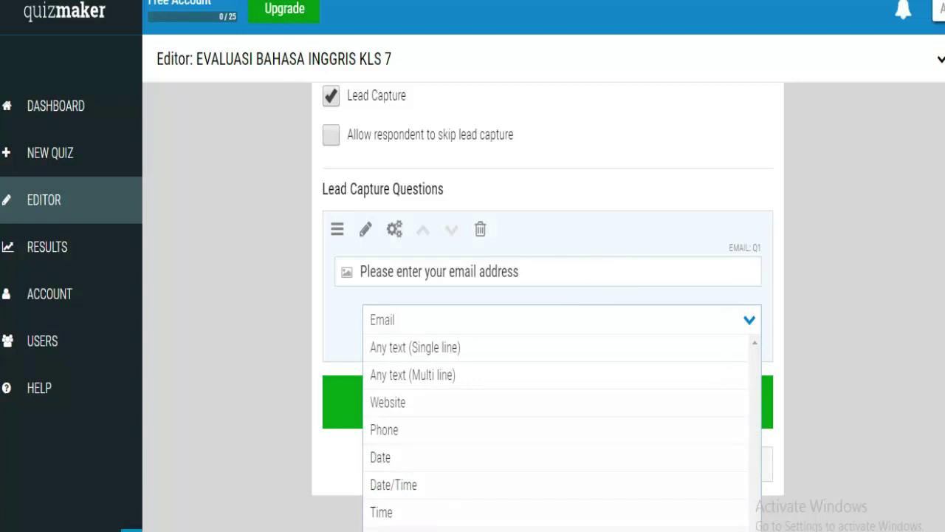
left_click(381, 529)
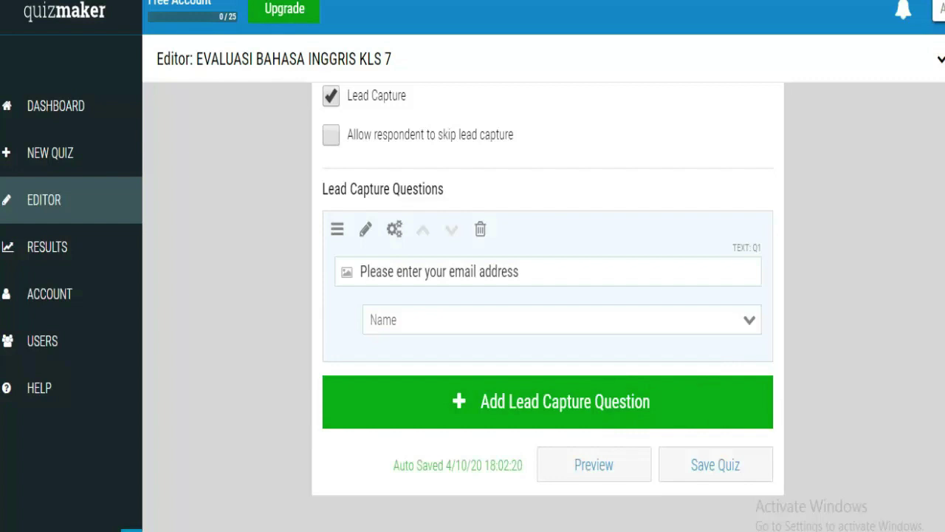
scroll(548, 310, "up", 2)
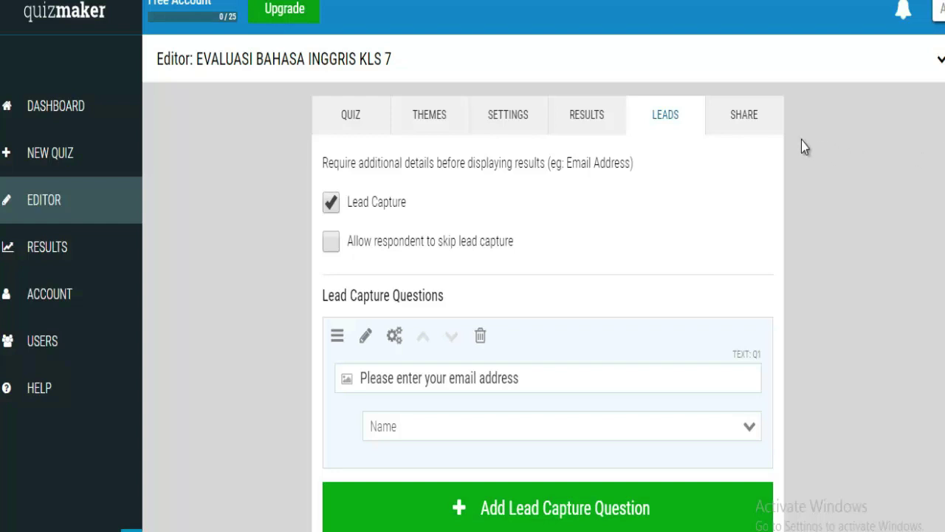
Copy the quiz's share link from its sharing options
left_click(743, 119)
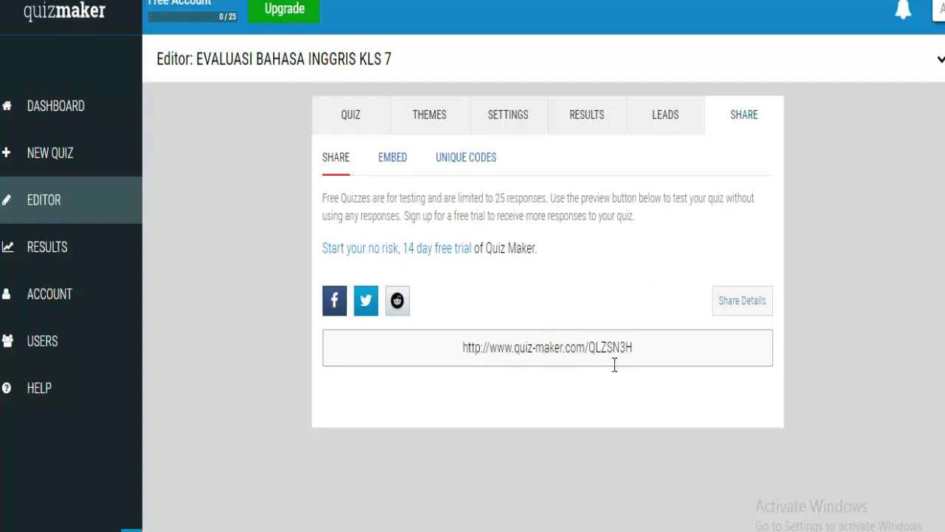
left_click(649, 346)
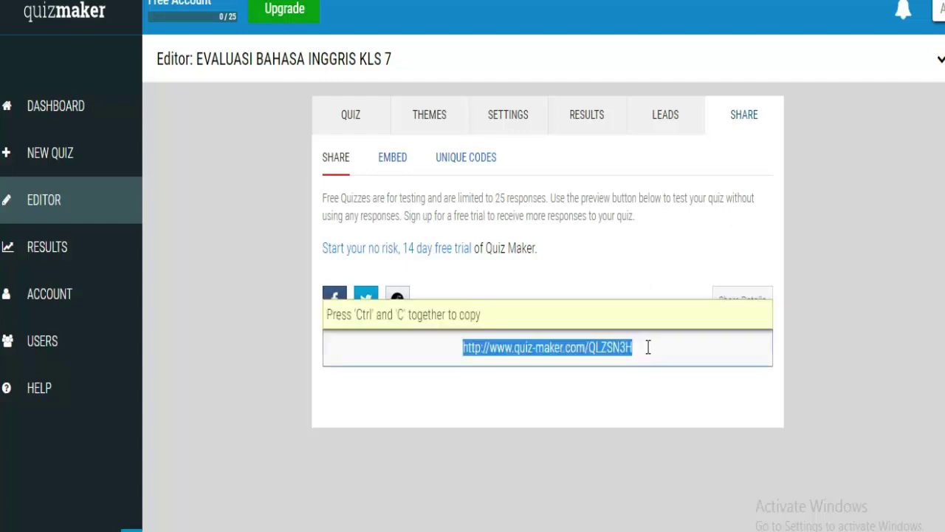
right_click(577, 350)
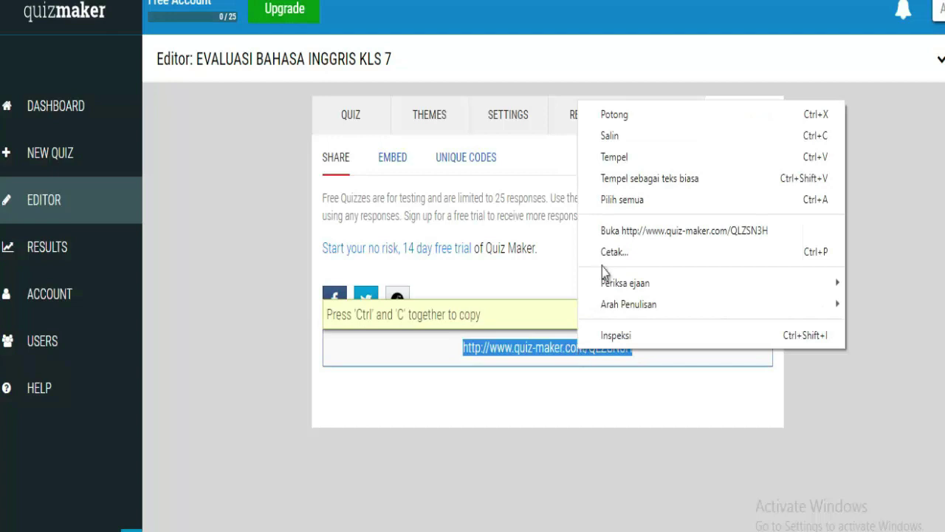
left_click(611, 137)
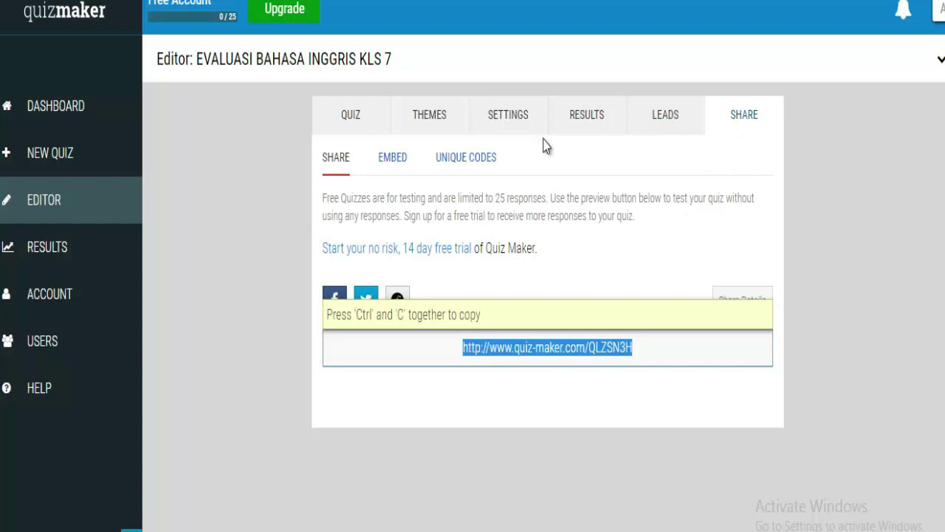
Review the quiz settings, set the quiz language to Indonesian in the advanced settings and save the quiz
left_click(448, 125)
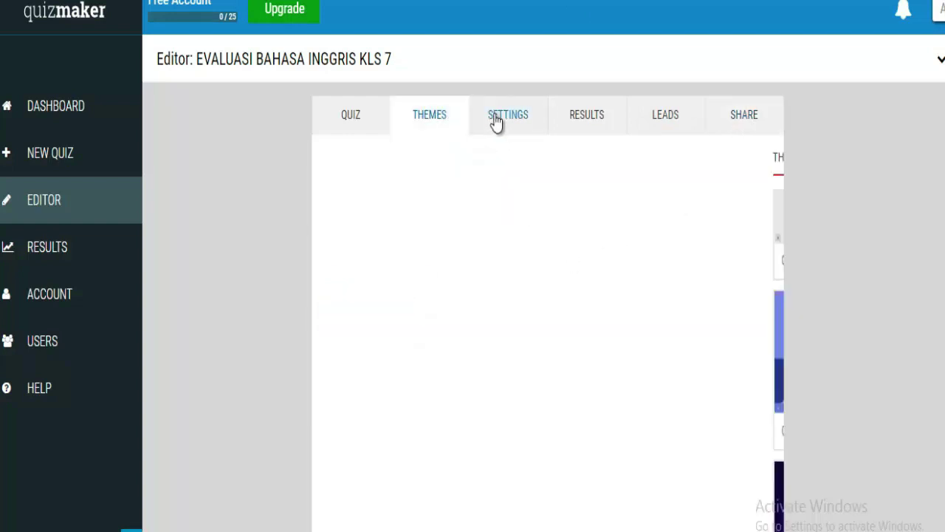
left_click(495, 121)
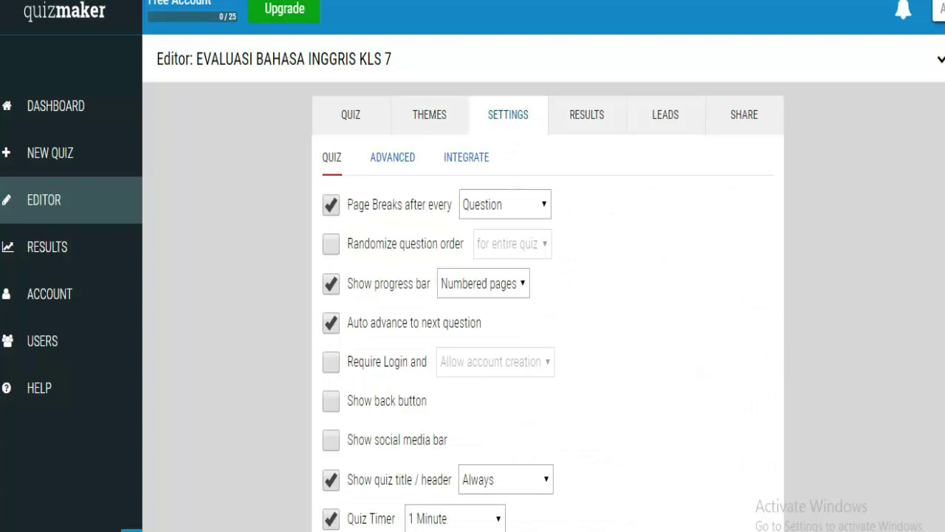
scroll(548, 306, "down", 2)
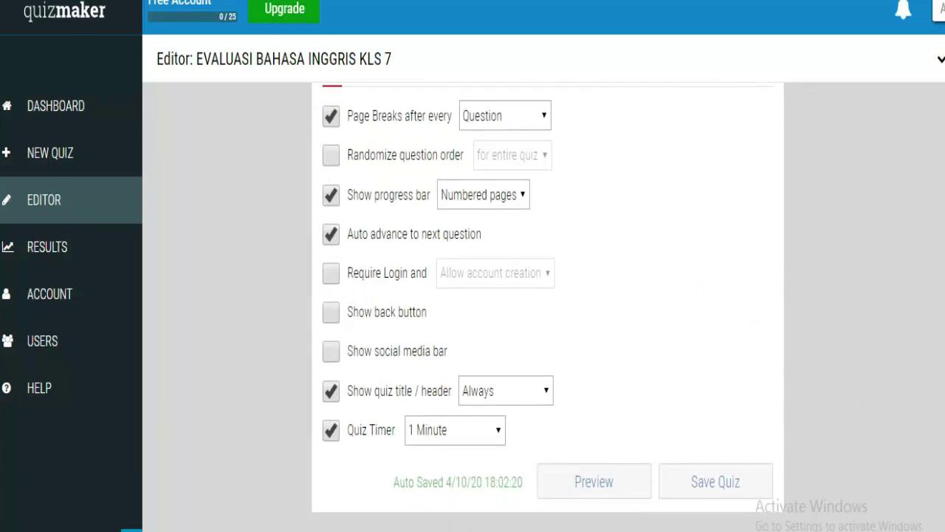
scroll(548, 307, "up", 2)
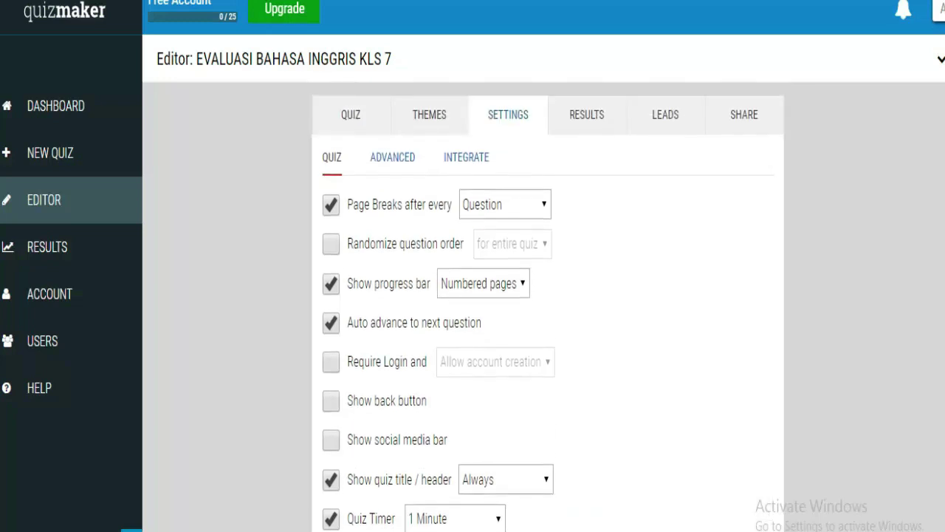
left_click(397, 164)
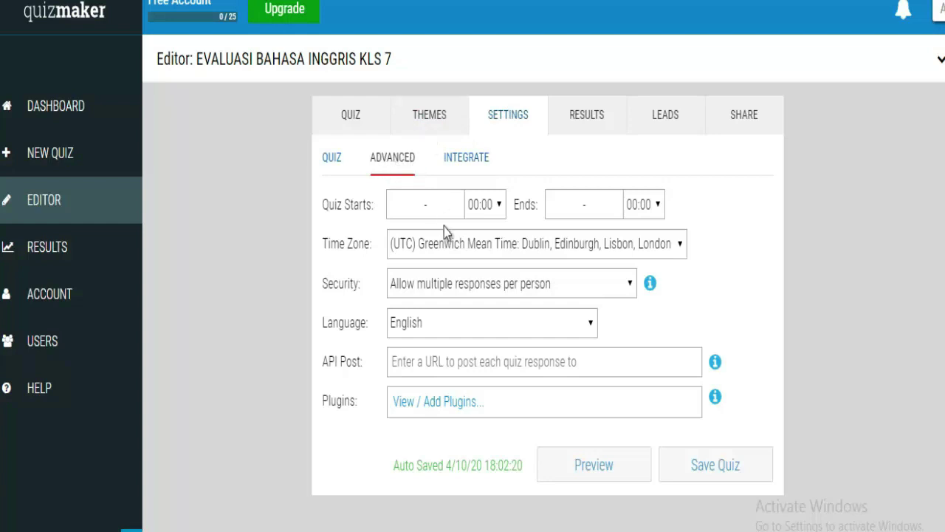
left_click(591, 325)
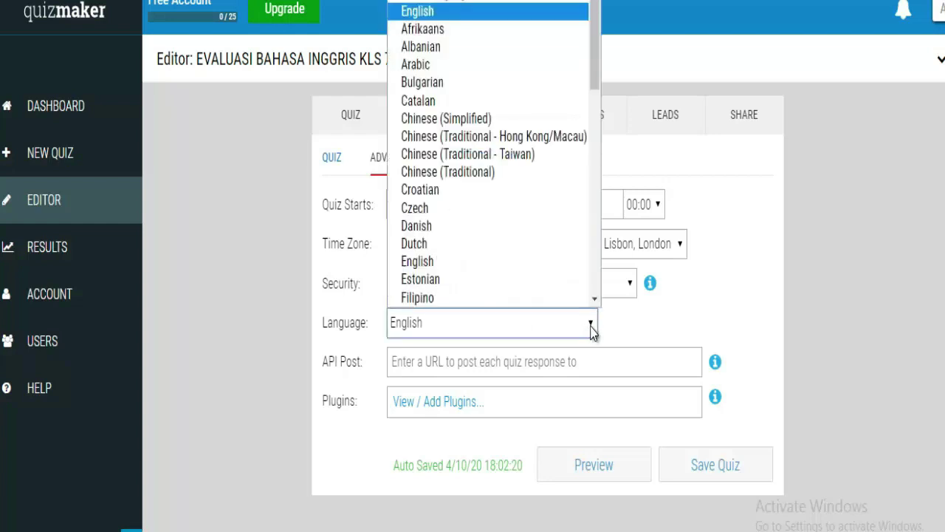
scroll(597, 228, "down", 5)
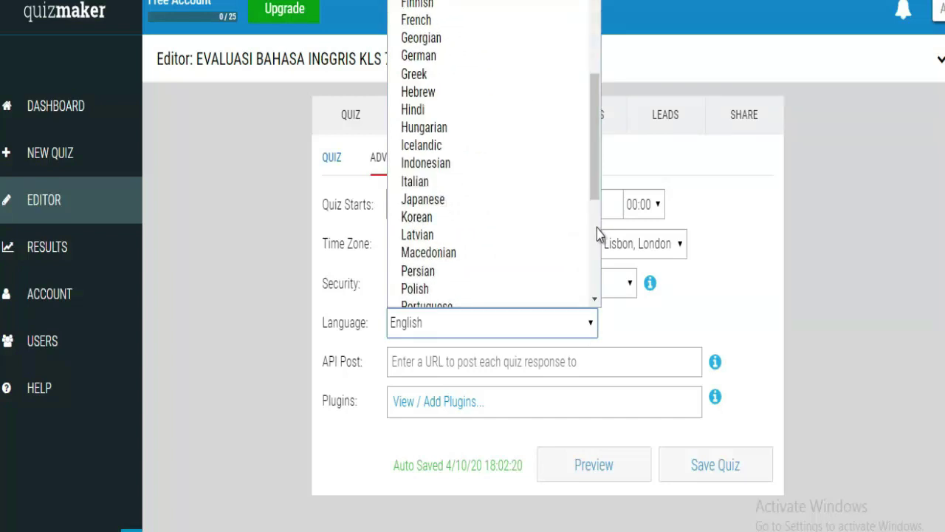
left_click(456, 164)
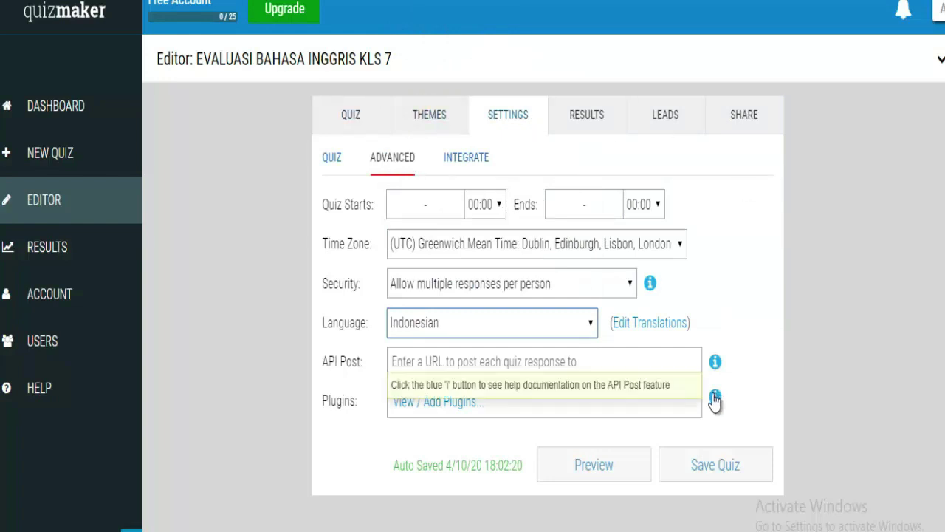
left_click(718, 477)
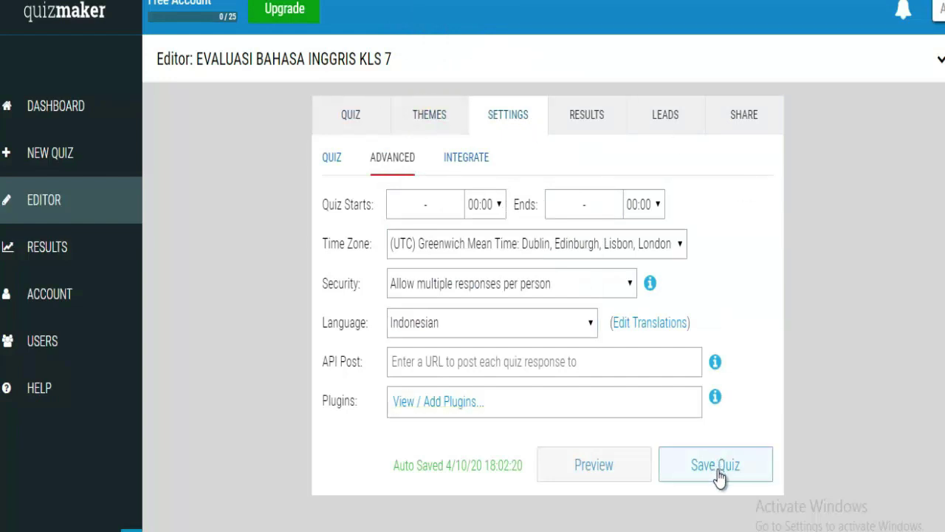